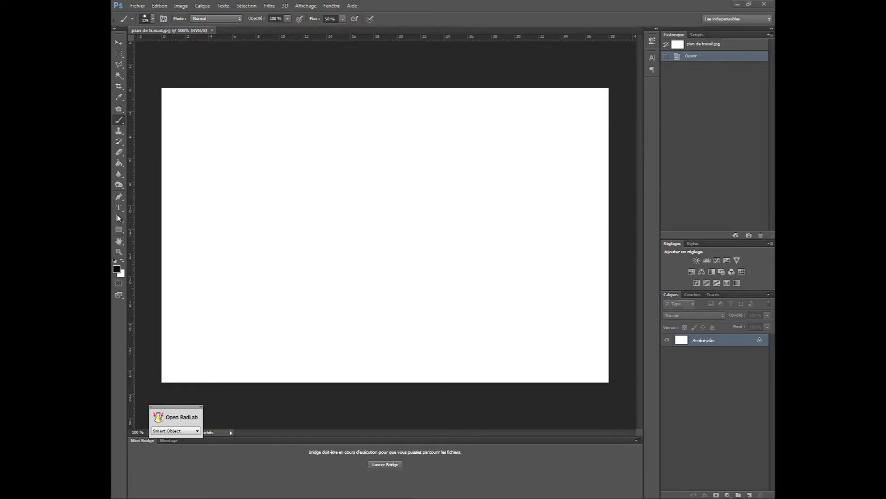
# Restore down the Photoshop window so the desktop shows behind plan de travail.jpg
pyautogui.click(749, 4)
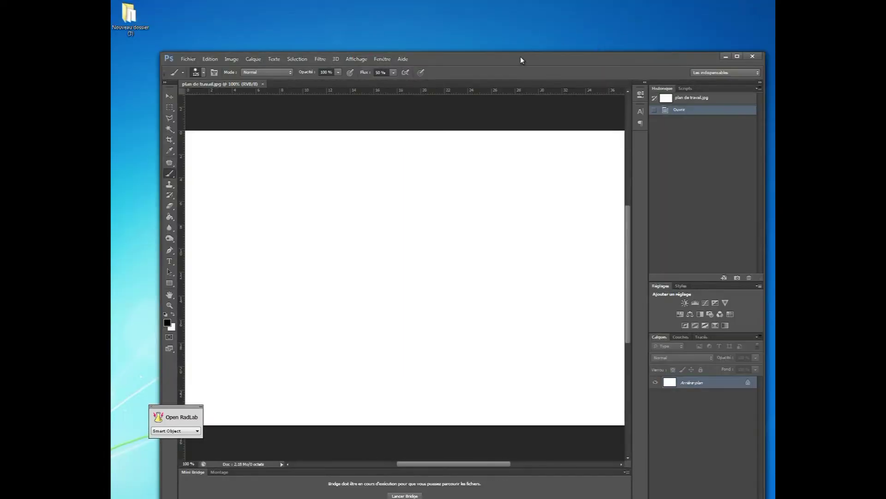
# Move the Photoshop window higher on the desktop and make the Paint Bucket tool active
pyautogui.moveTo(520, 57); pyautogui.dragTo(515, 5)
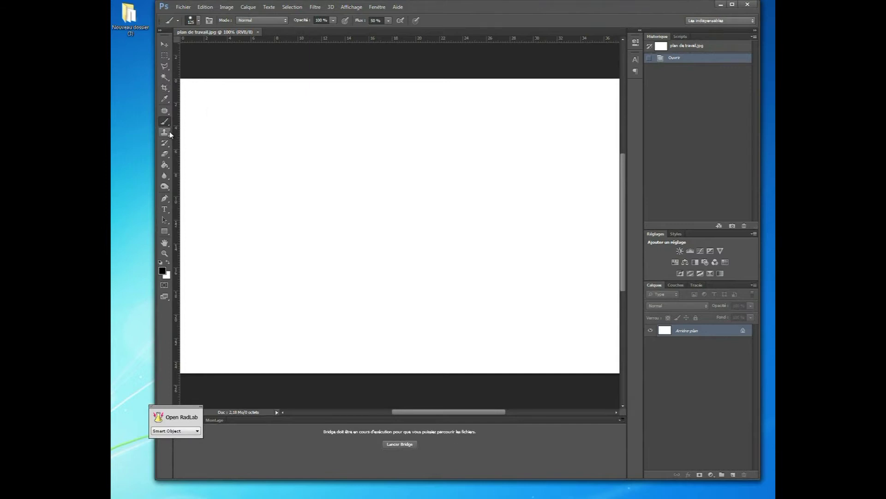
pyautogui.click(165, 44)
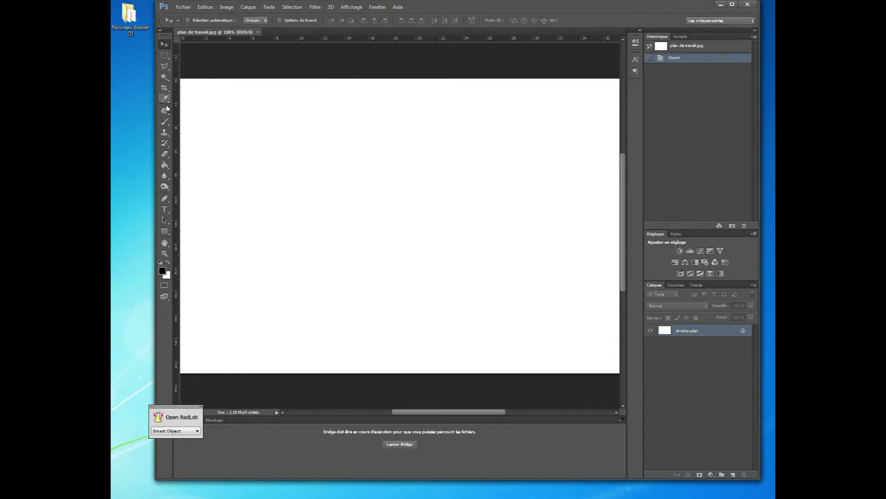
pyautogui.click(164, 121)
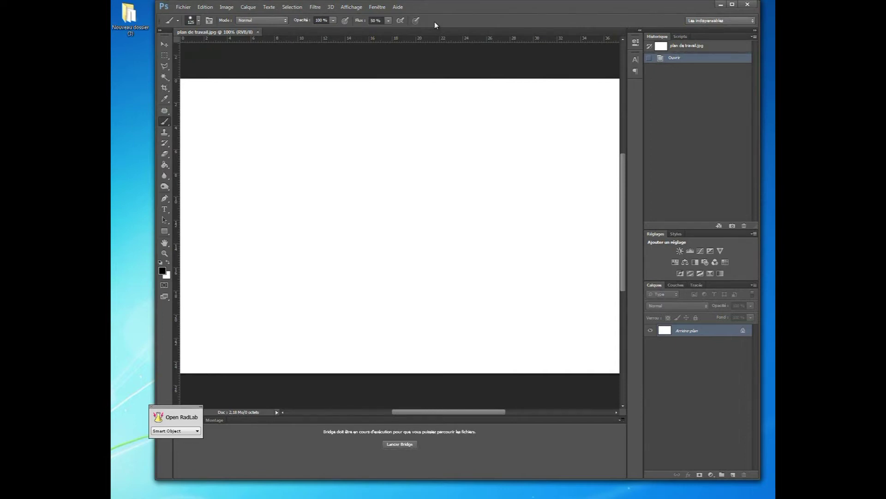
pyautogui.click(164, 45)
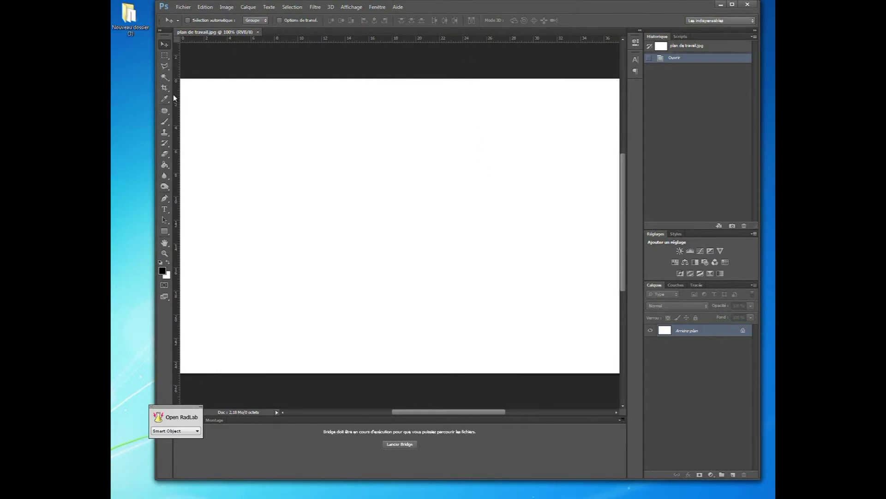
pyautogui.click(169, 168)
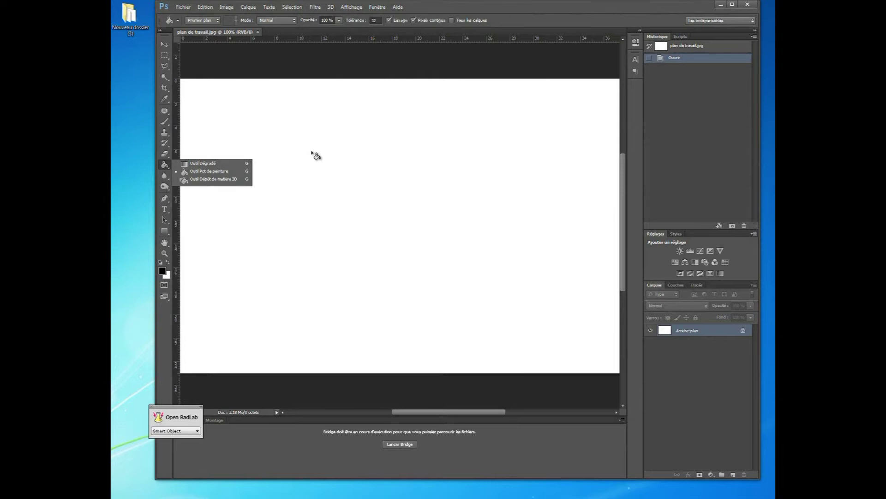
pyautogui.click(552, 63)
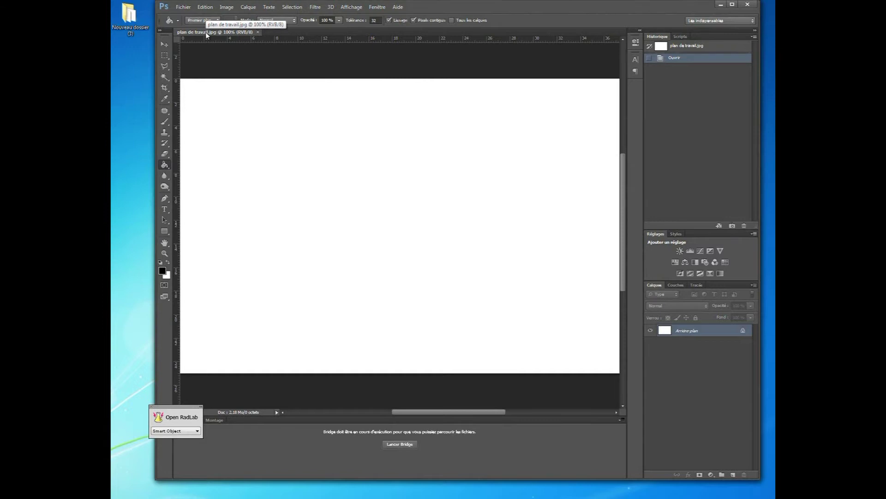
pyautogui.click(132, 19)
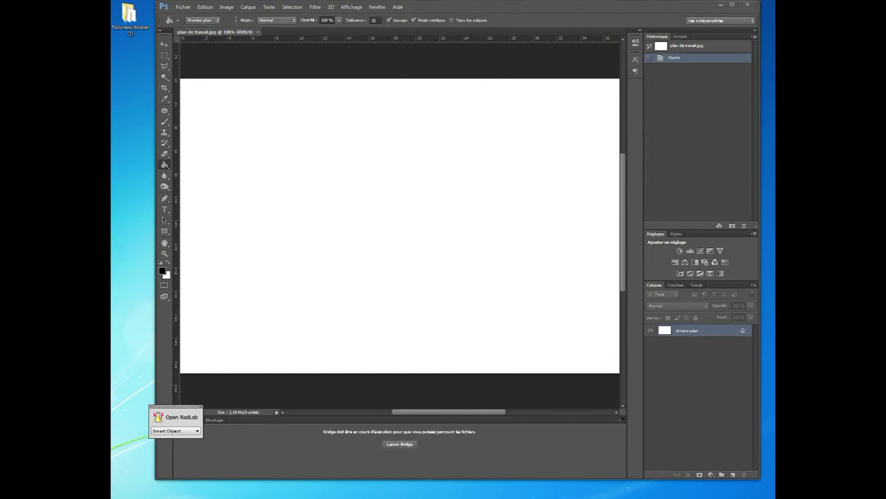
# Place the baby photo on the page, declining the rasterize prompt and dismissing the error
pyautogui.moveTo(700, 277); pyautogui.dragTo(464, 213)
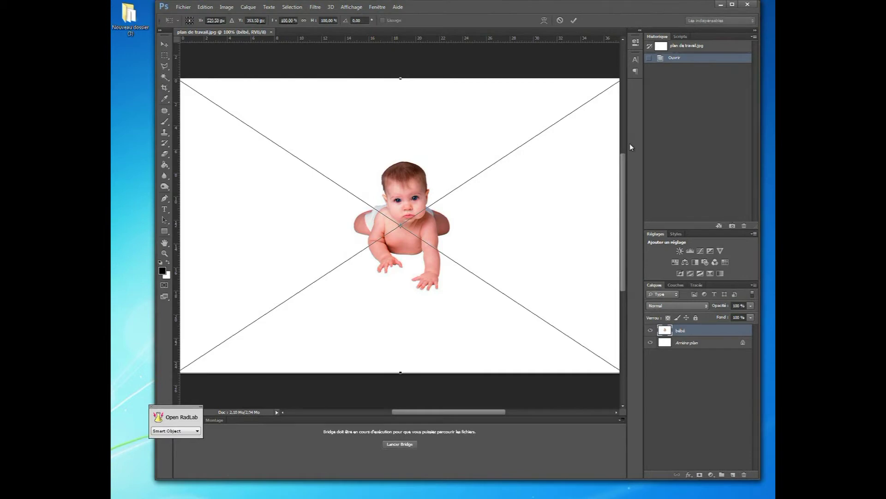
pyautogui.press('Return')
pyautogui.click(407, 215)
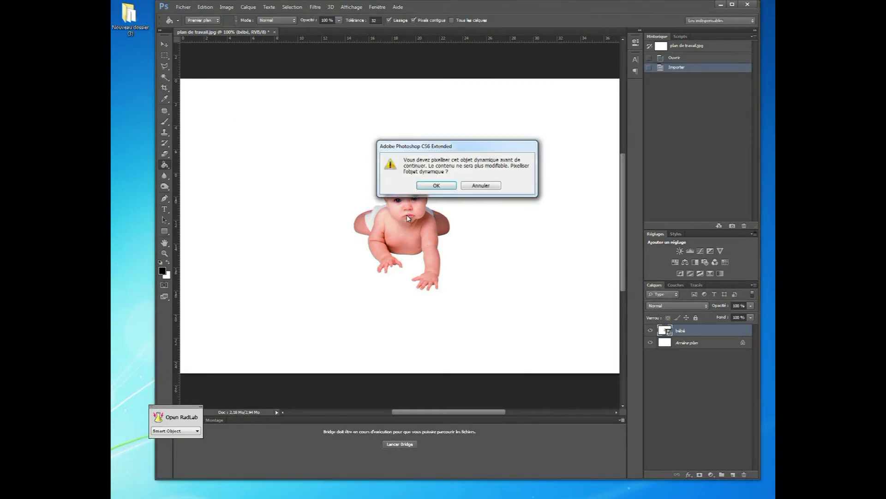
pyautogui.click(486, 189)
pyautogui.click(461, 187)
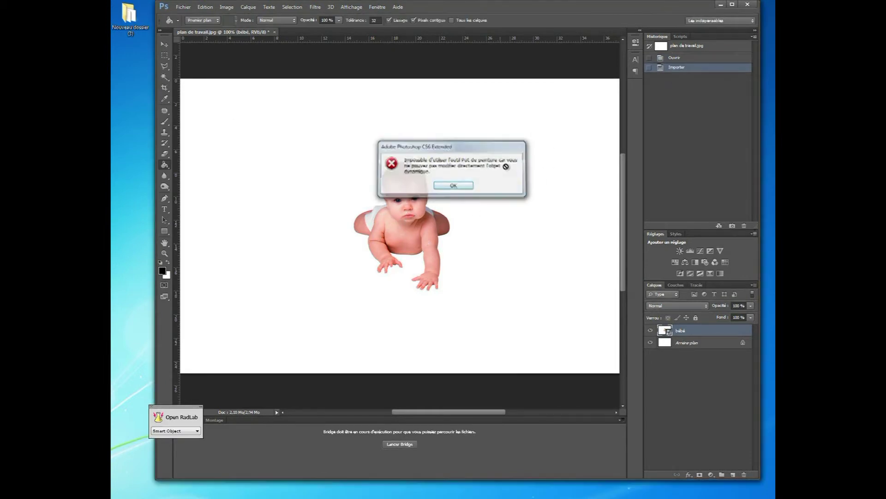
# Step back in History to the 'Ouvrir' state, removing the baby import
pyautogui.click(681, 58)
pyautogui.click(680, 68)
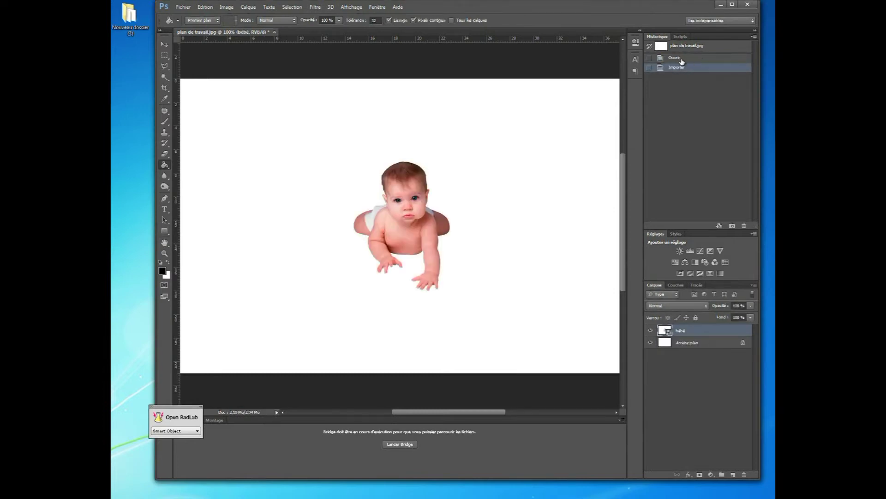
pyautogui.click(682, 61)
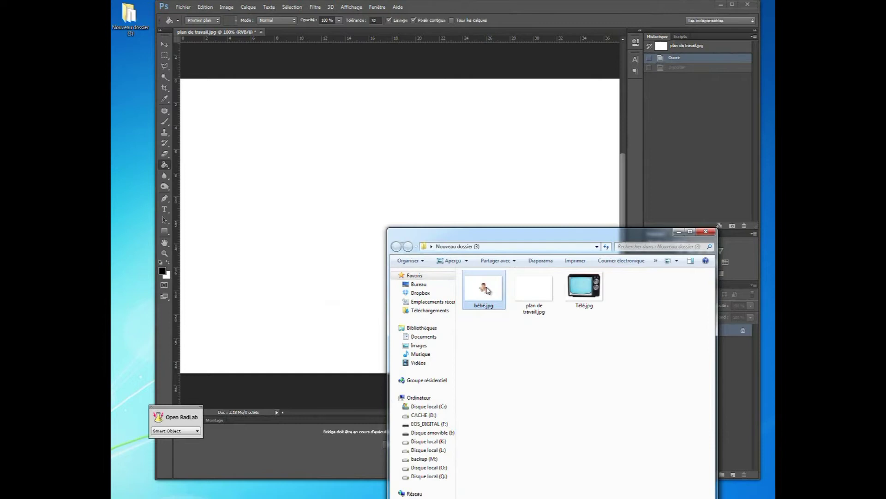
# Place bébé.jpg from Explorer at the page centre as a new bébé layer
pyautogui.moveTo(487, 290); pyautogui.dragTo(406, 198)
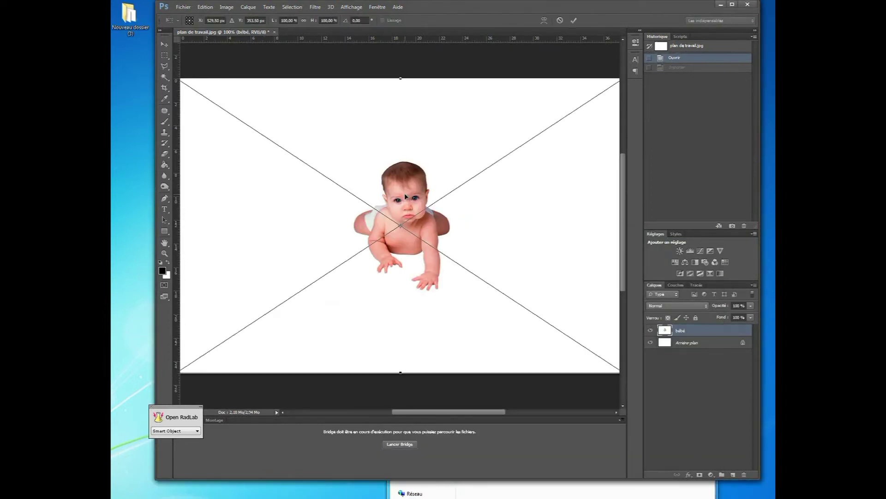
pyautogui.press('Return')
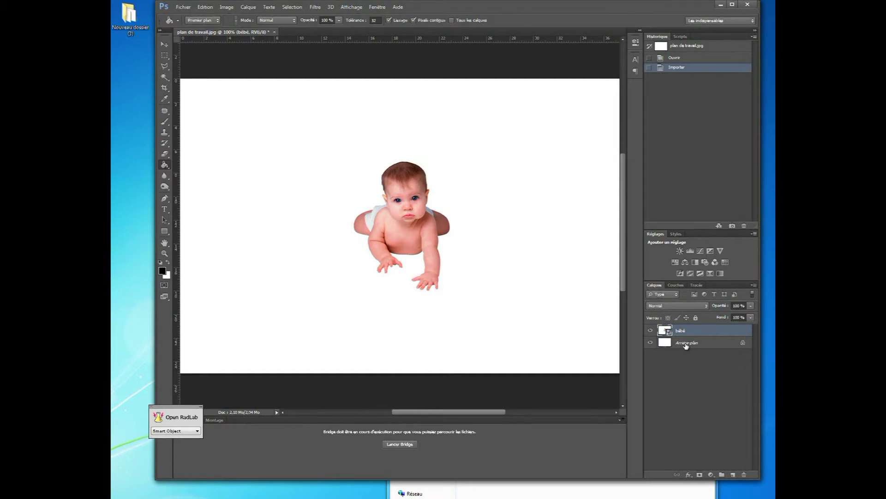
# Select the bébé layer and drag the baby slightly lower and left with Move
pyautogui.click(686, 346)
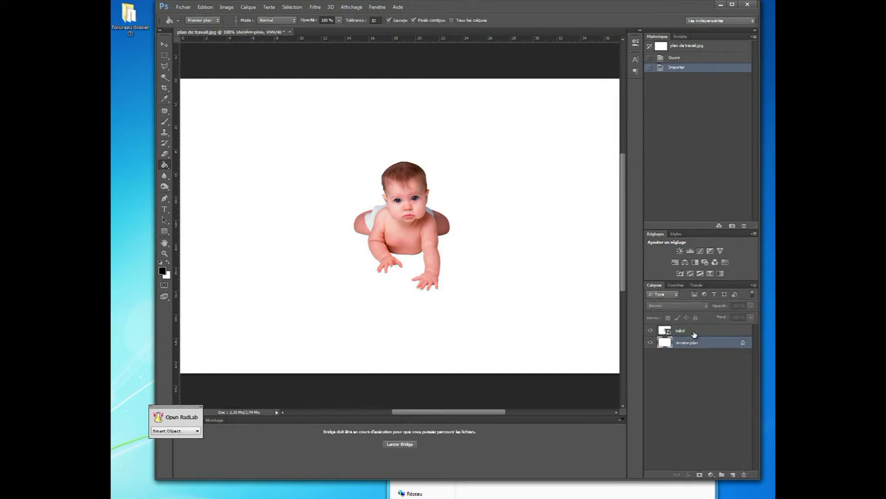
pyautogui.click(694, 333)
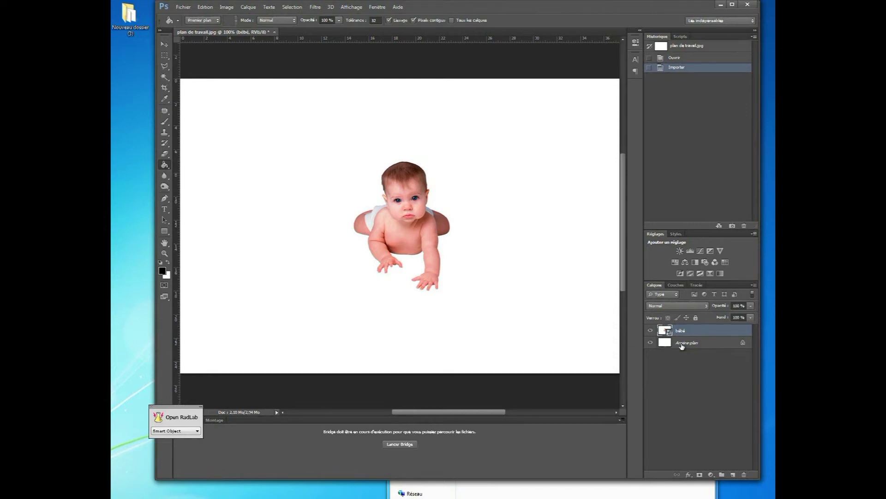
pyautogui.click(682, 347)
pyautogui.click(686, 346)
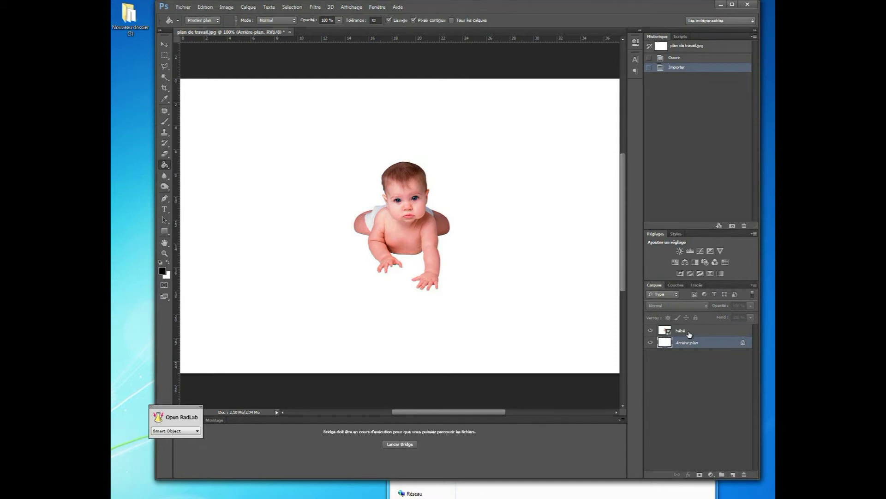
pyautogui.click(688, 333)
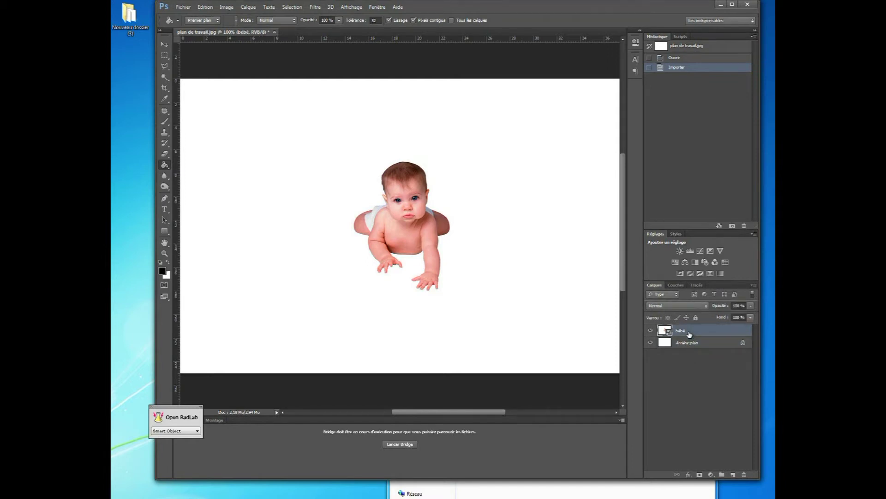
pyautogui.click(167, 46)
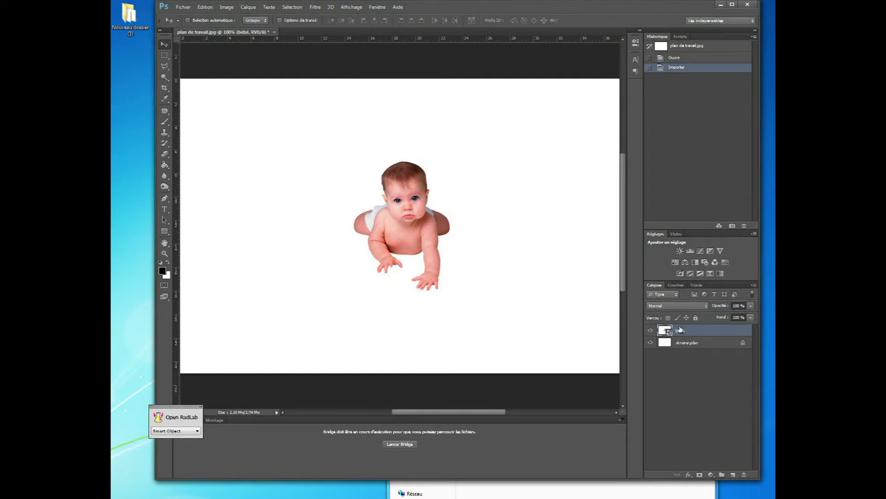
pyautogui.moveTo(412, 208)
pyautogui.mouseDown()
pyautogui.moveTo(532, 182)
pyautogui.moveTo(280, 239)
pyautogui.moveTo(399, 232)
pyautogui.mouseUp()
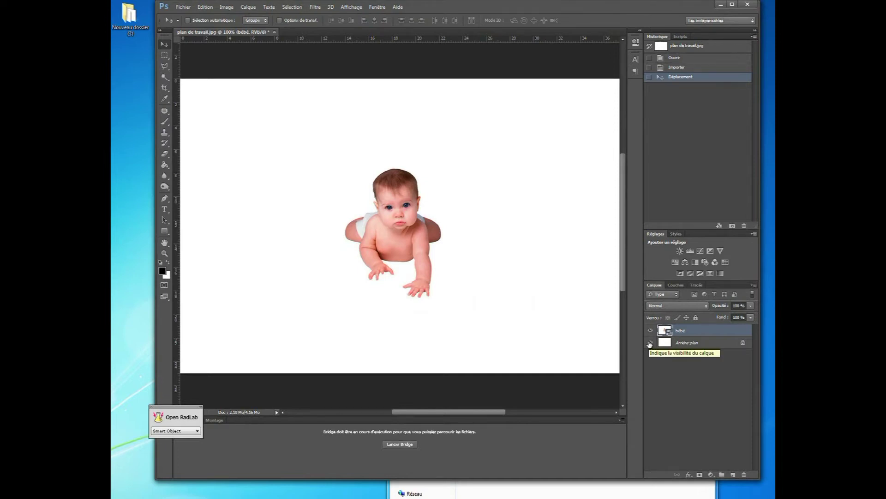
# Toggle background and bébé layer visibility while dragging the baby lower and left
pyautogui.click(650, 343)
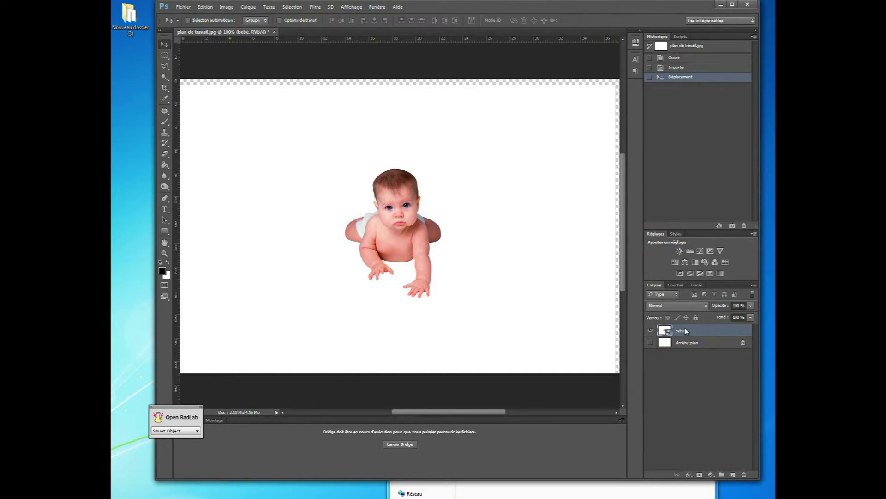
pyautogui.moveTo(410, 233); pyautogui.dragTo(369, 284)
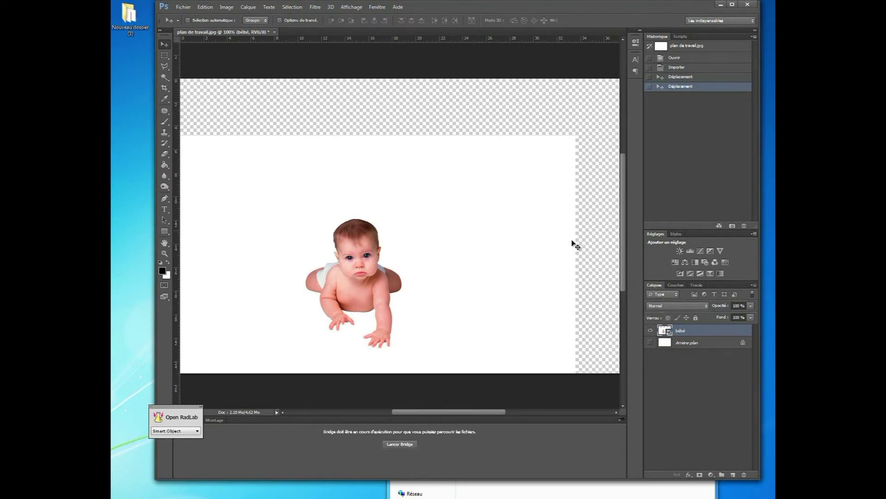
pyautogui.click(651, 343)
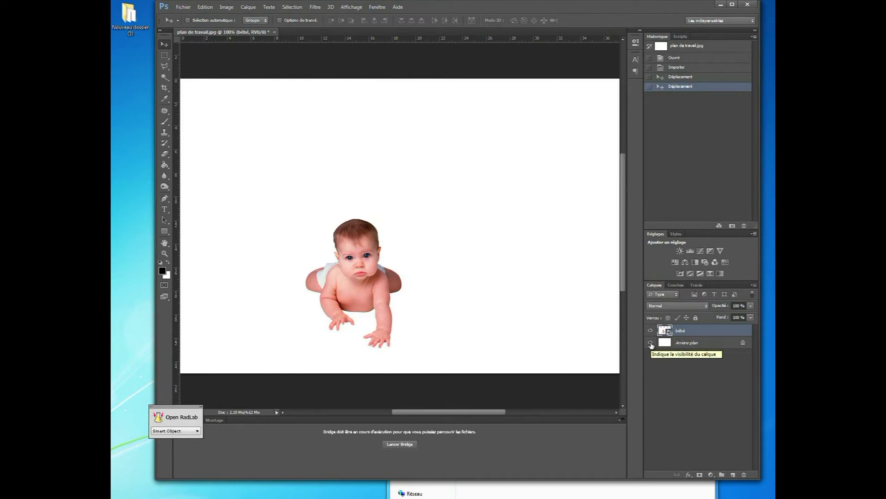
pyautogui.click(651, 344)
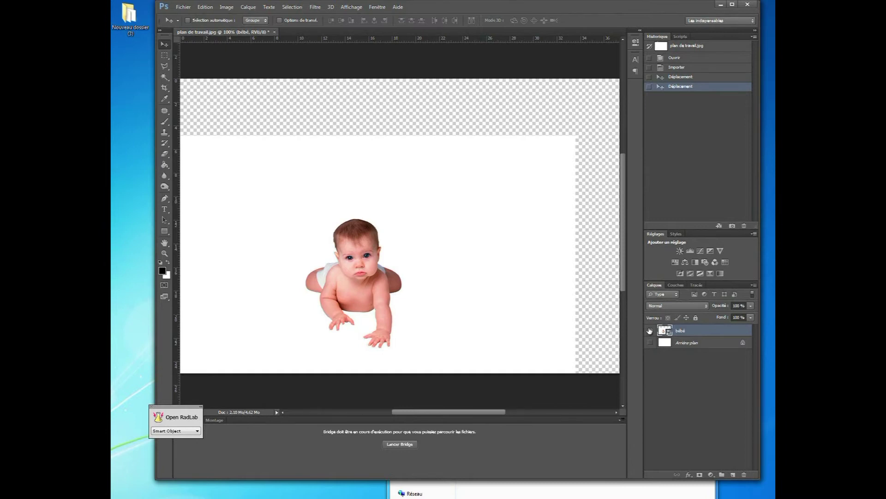
pyautogui.click(650, 330)
pyautogui.click(650, 331)
pyautogui.click(650, 343)
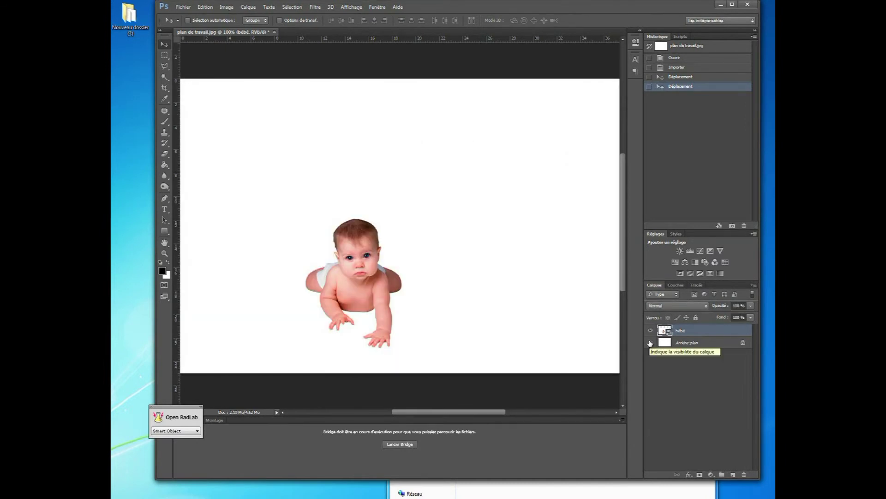
# Reselect the bébé layer and drag the baby up and right toward centre
pyautogui.click(705, 343)
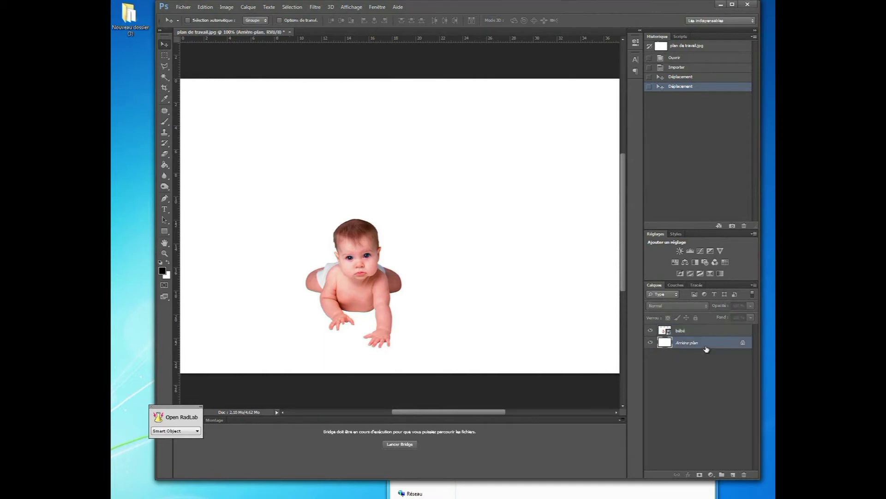
pyautogui.click(697, 331)
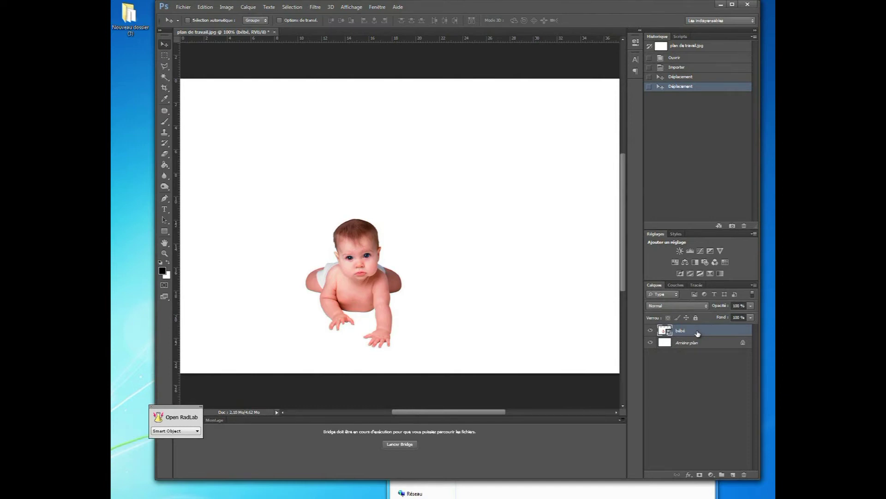
pyautogui.moveTo(389, 249); pyautogui.dragTo(440, 194)
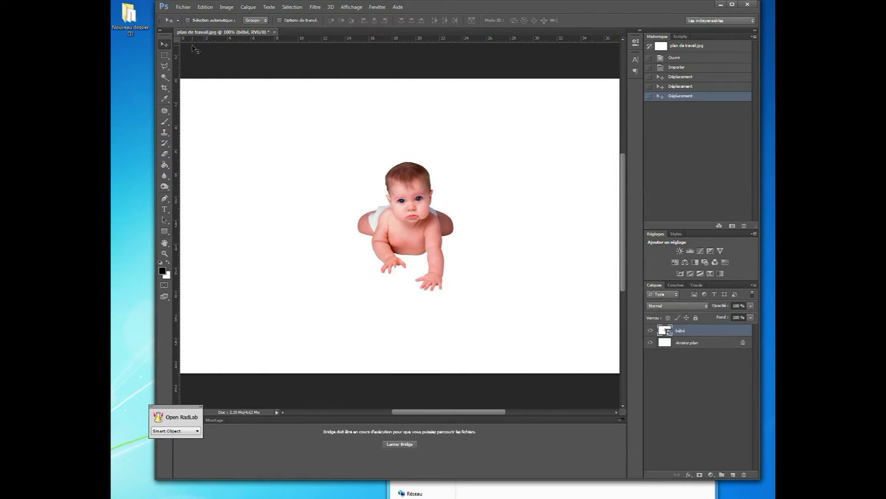
# Magic Wand the white area at Tolérance 30 and paste it as new layer Calque 1
pyautogui.click(164, 78)
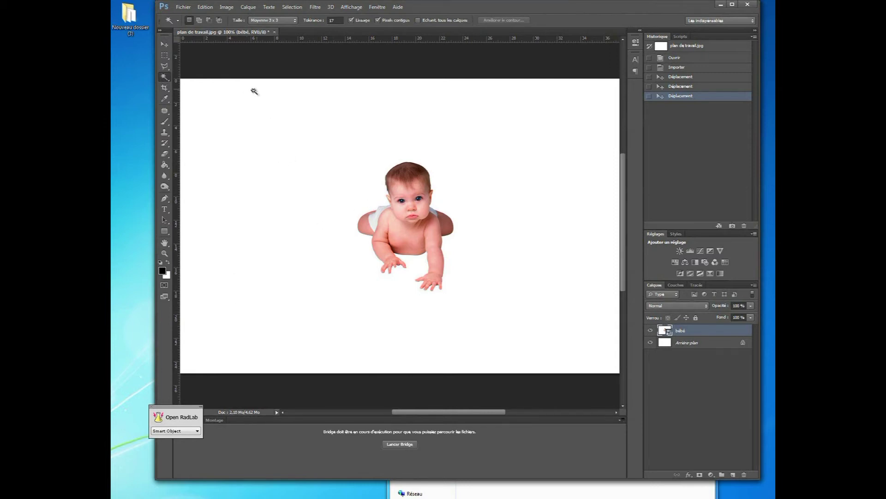
pyautogui.click(271, 163)
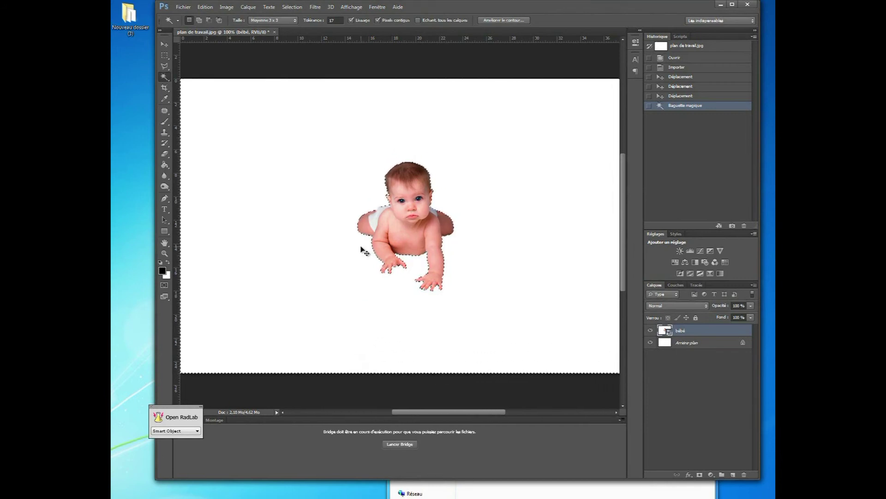
pyautogui.hotkey('ctrl', 'd')
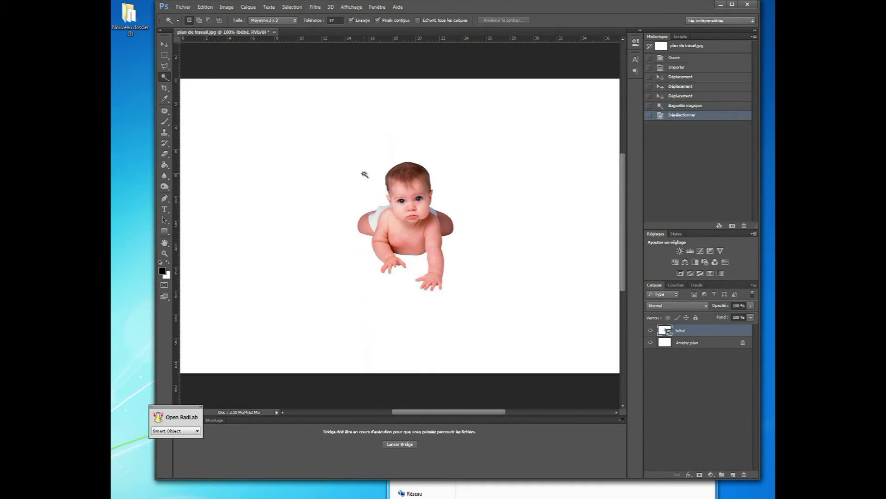
pyautogui.click(330, 20)
pyautogui.write('30')
pyautogui.click(330, 124)
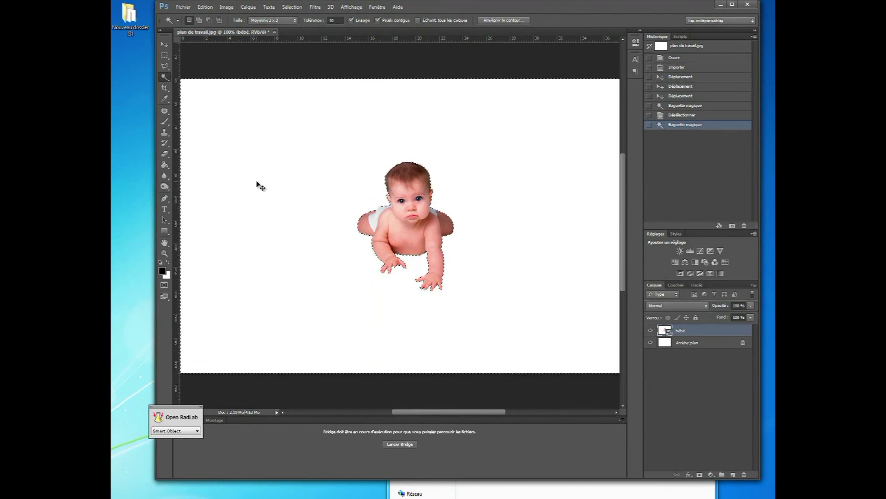
pyautogui.hotkey('ctrl', 'v')
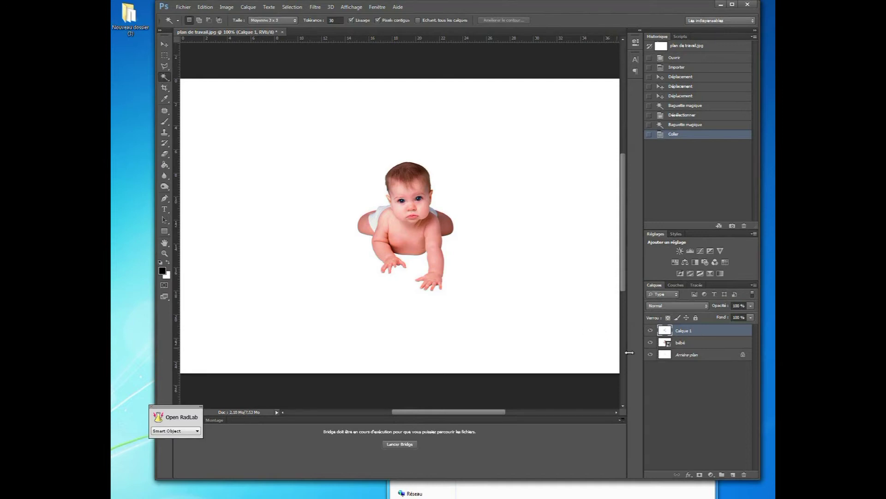
# Check the layers by toggling visibility, then undo the white-area paste in History
pyautogui.click(650, 343)
pyautogui.click(651, 353)
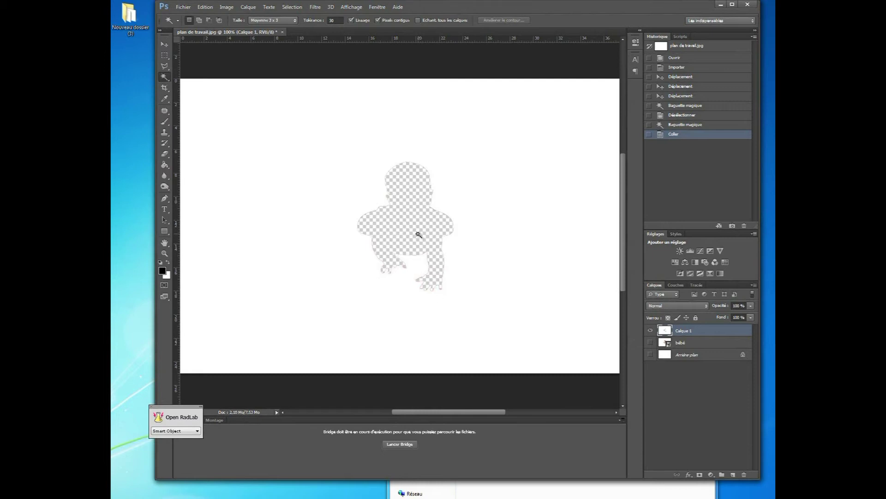
pyautogui.click(651, 342)
pyautogui.click(650, 354)
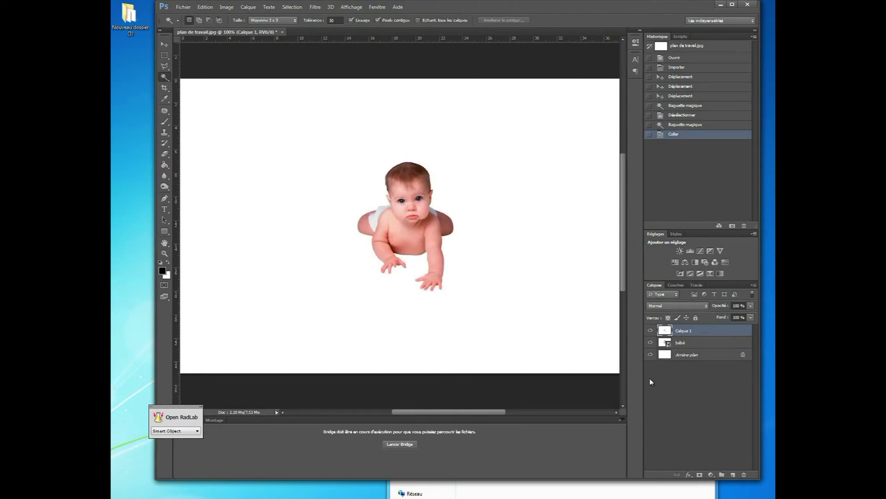
pyautogui.click(698, 126)
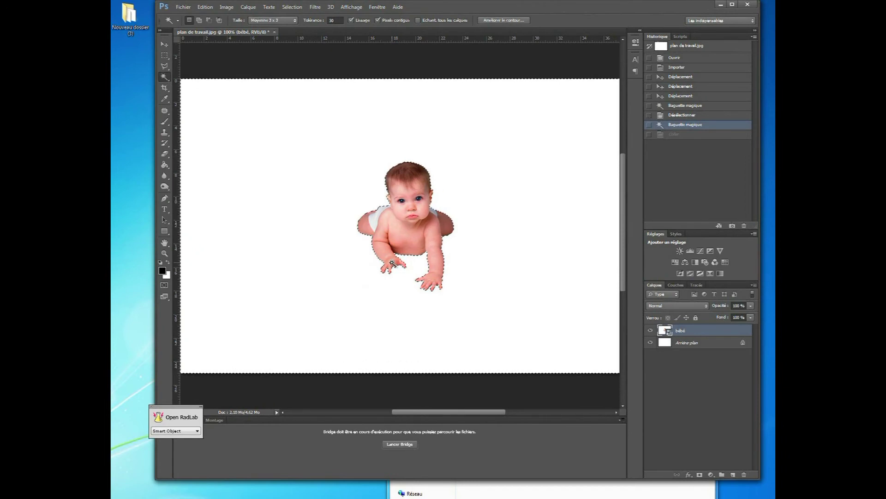
# Invert the selection with Sélection > Intervertir and paste the baby as Calque 1
pyautogui.click(294, 7)
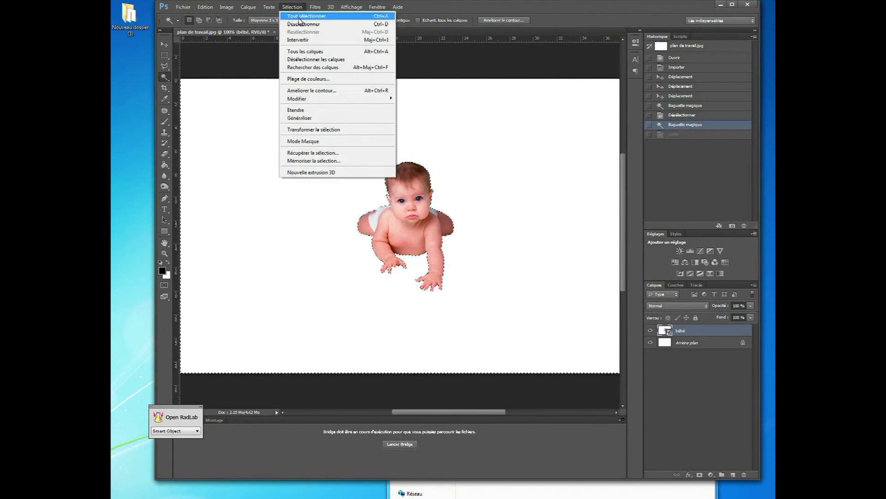
pyautogui.click(309, 39)
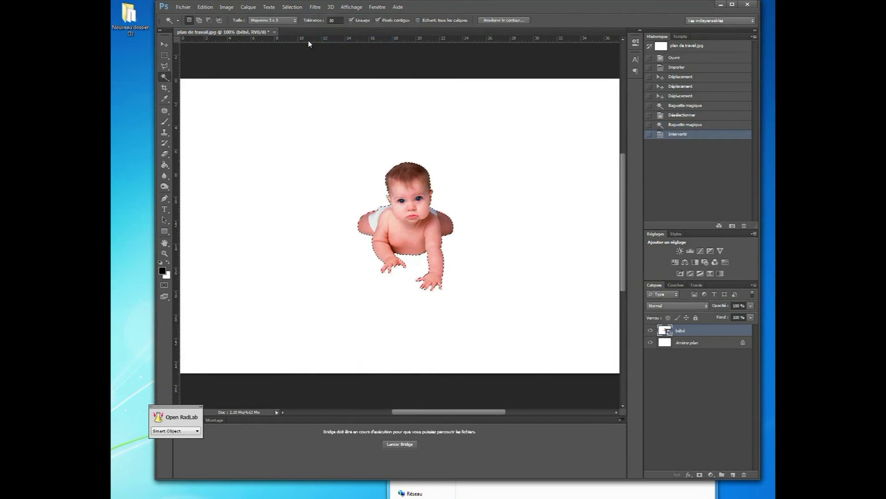
pyautogui.hotkey('ctrl', 'v')
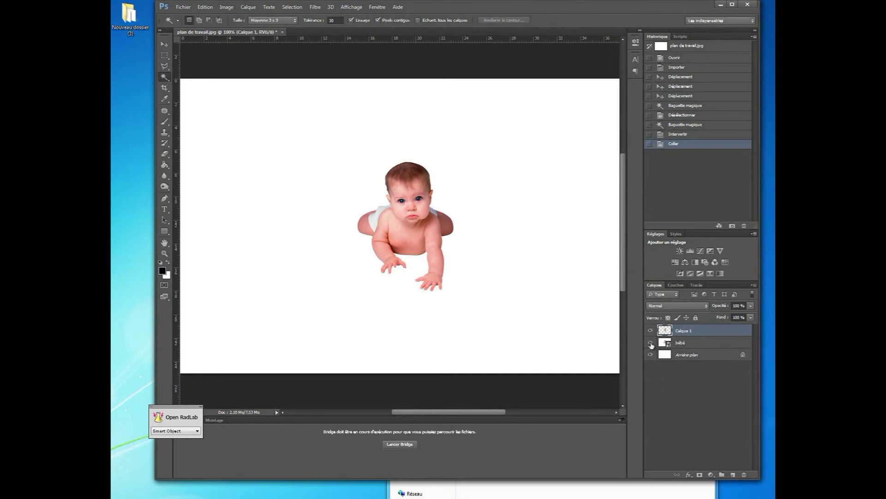
# Hide the original bébé layer and move the Calque 1 cut-out slightly left
pyautogui.click(651, 343)
pyautogui.click(651, 354)
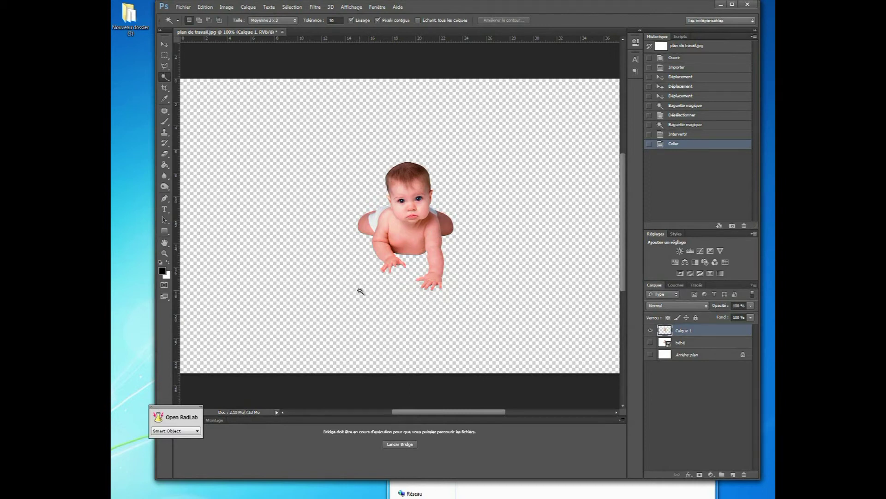
pyautogui.click(651, 354)
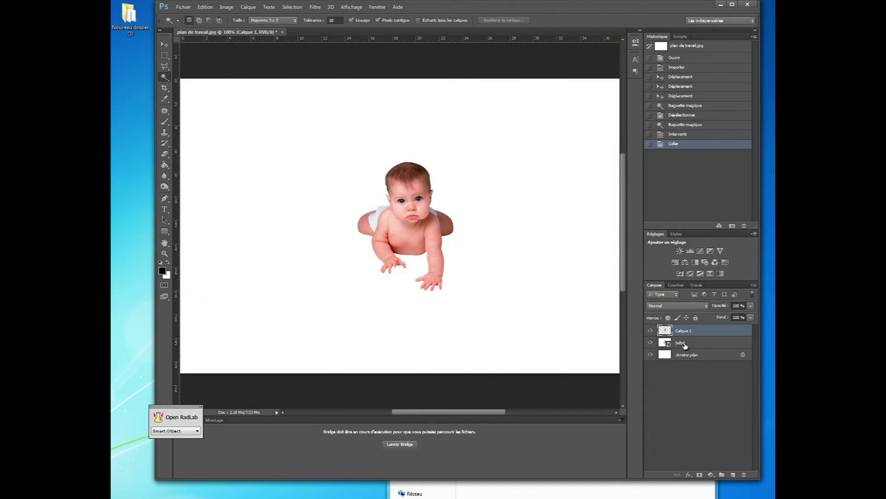
pyautogui.click(650, 343)
pyautogui.click(164, 45)
pyautogui.moveTo(424, 230)
pyautogui.mouseDown()
pyautogui.moveTo(391, 236)
pyautogui.moveTo(403, 232)
pyautogui.mouseUp()
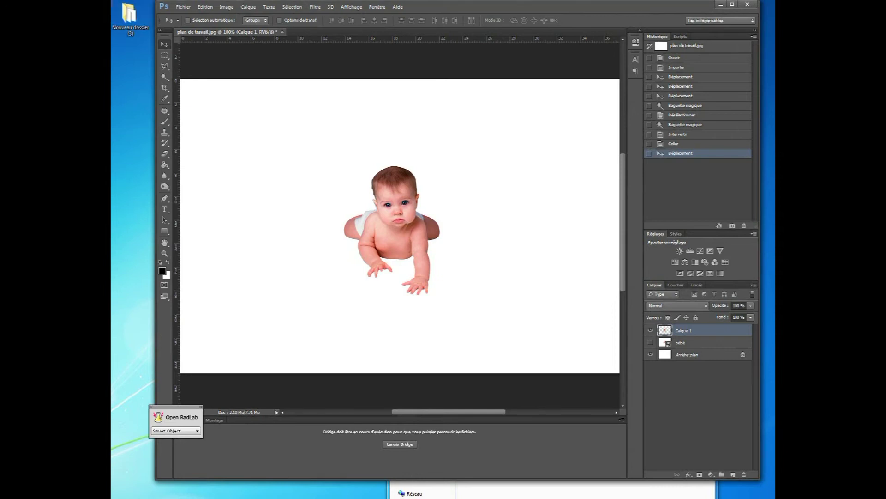
# Drag Télé.jpg from the image folder onto the canvas as a new Télé layer
pyautogui.doubleClick(133, 23)
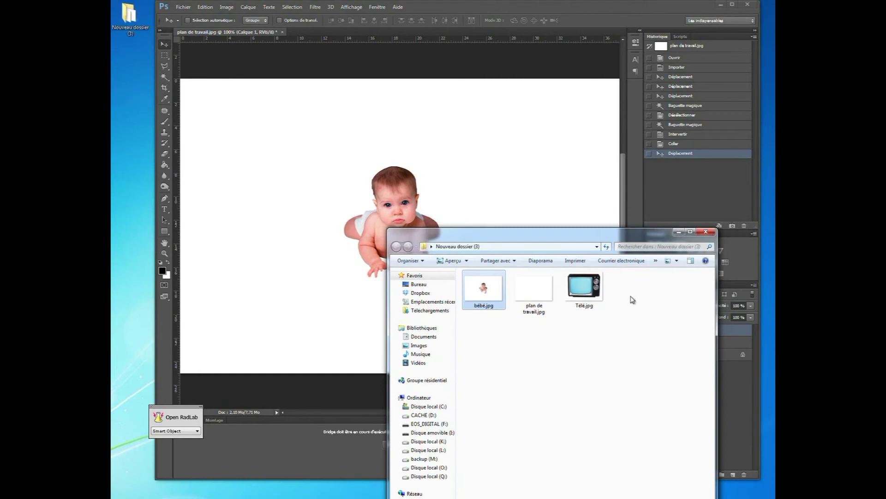
pyautogui.moveTo(584, 288); pyautogui.dragTo(510, 185)
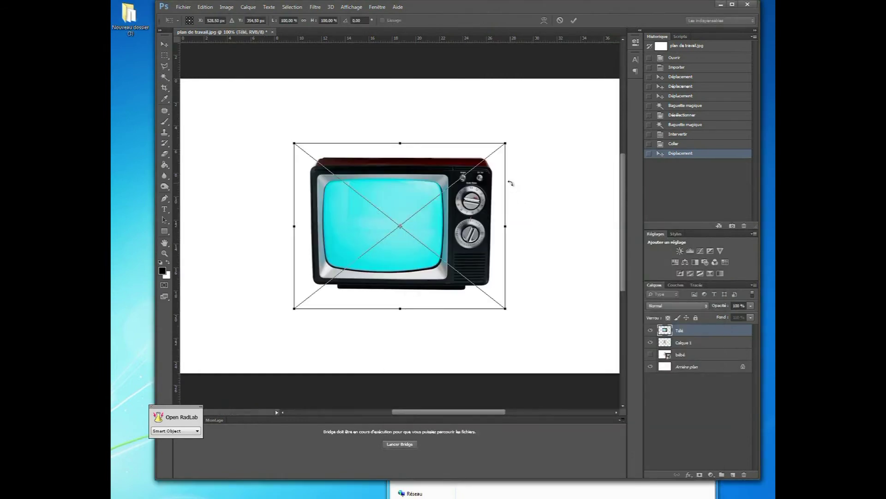
pyautogui.press('Return')
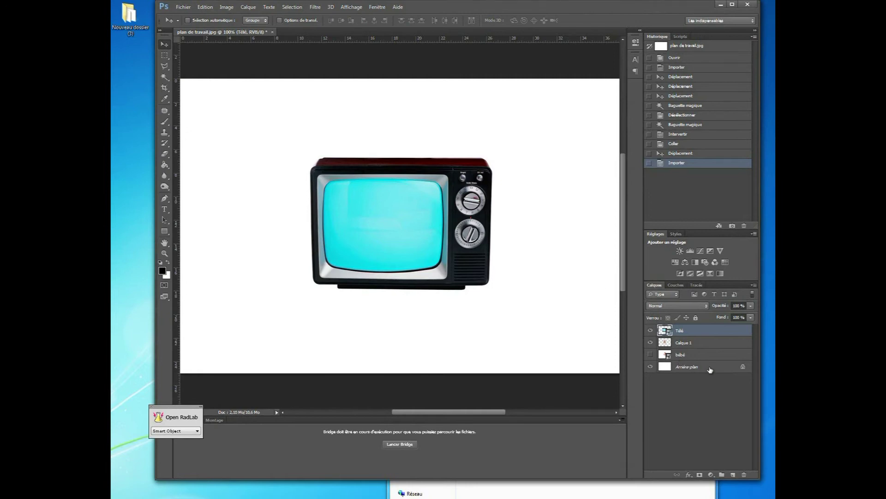
# Reorder the layer stack so Calque 1 sits above the Télé layer
pyautogui.click(699, 343)
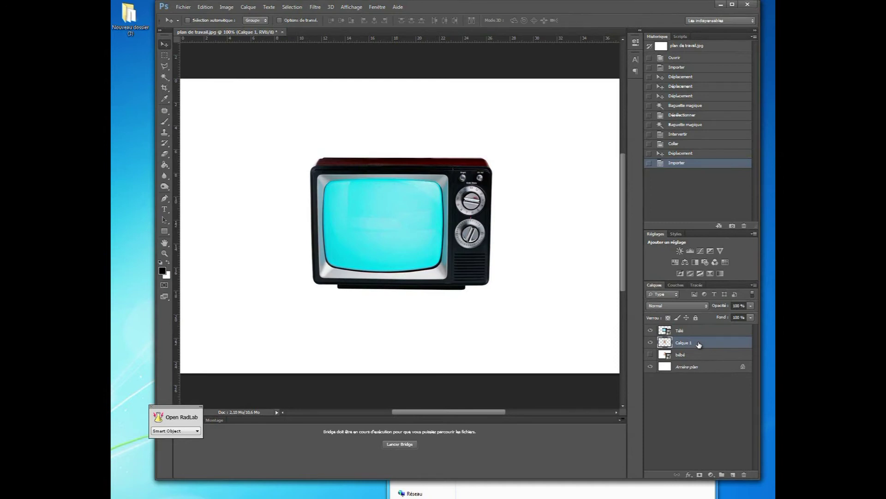
pyautogui.moveTo(699, 345); pyautogui.dragTo(700, 330)
pyautogui.moveTo(700, 330); pyautogui.dragTo(701, 333)
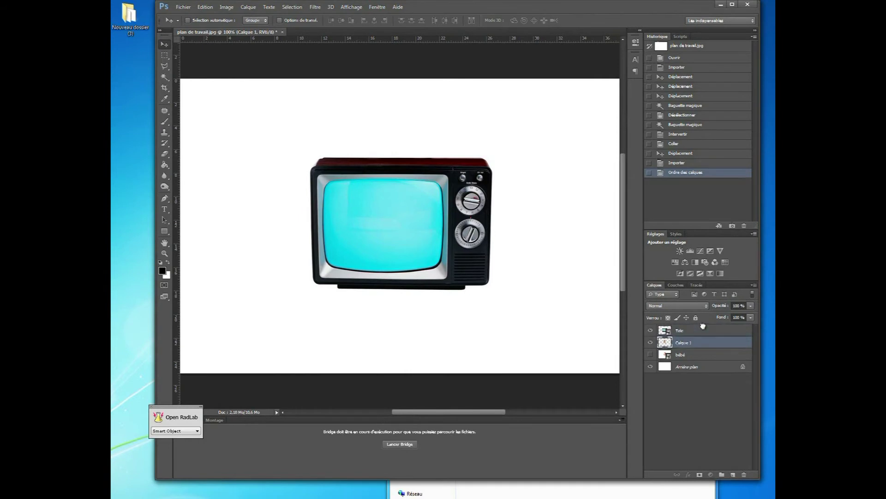
pyautogui.moveTo(703, 326); pyautogui.dragTo(704, 329)
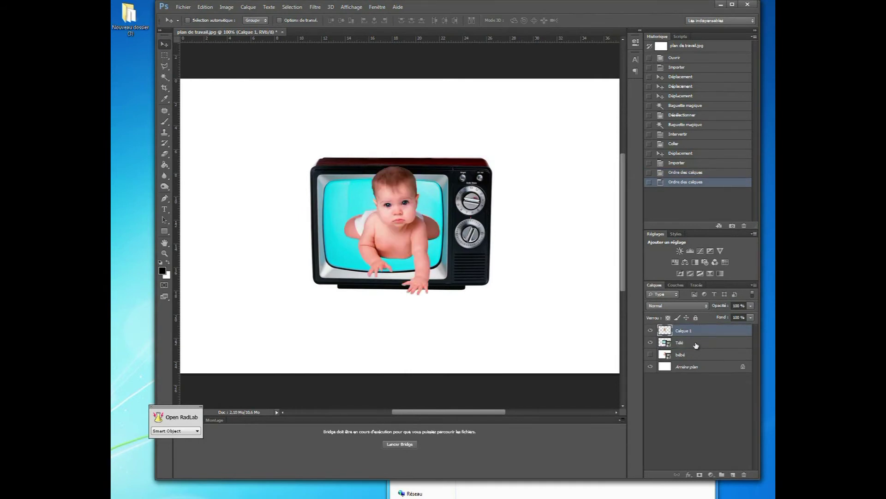
# Select Calque 1 and drag the baby lower inside the TV screen
pyautogui.click(696, 344)
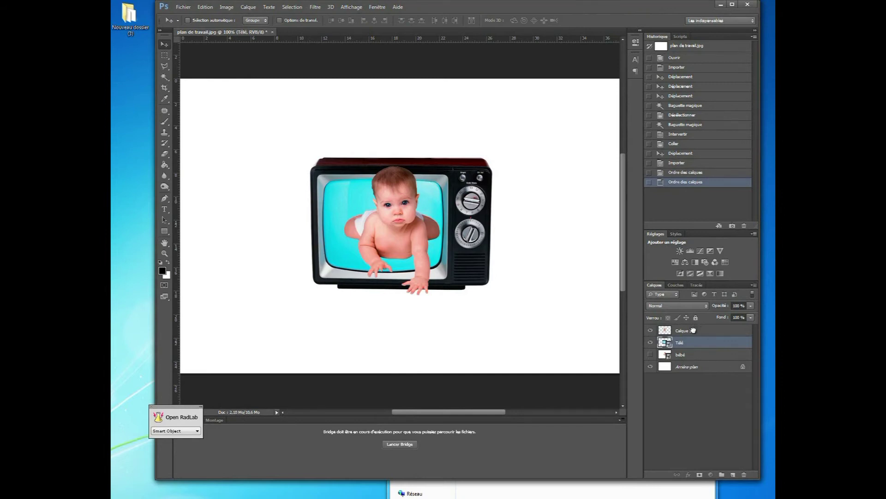
pyautogui.click(696, 333)
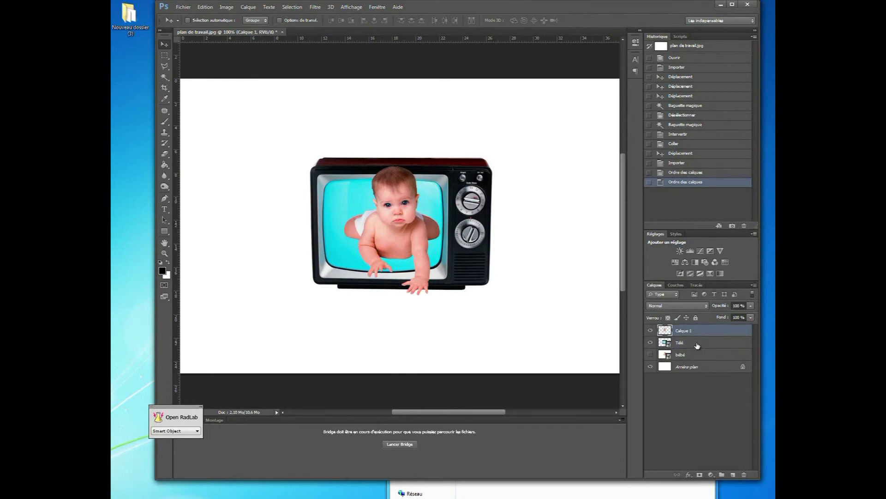
pyautogui.click(697, 344)
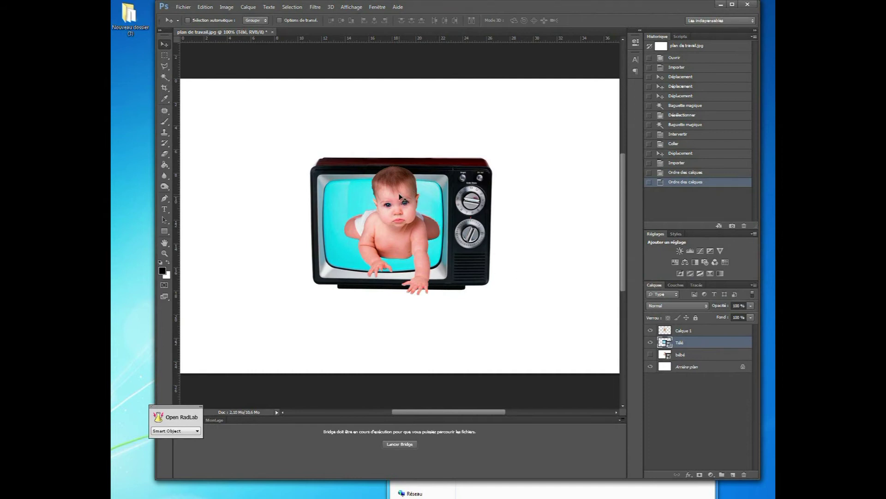
pyautogui.click(691, 331)
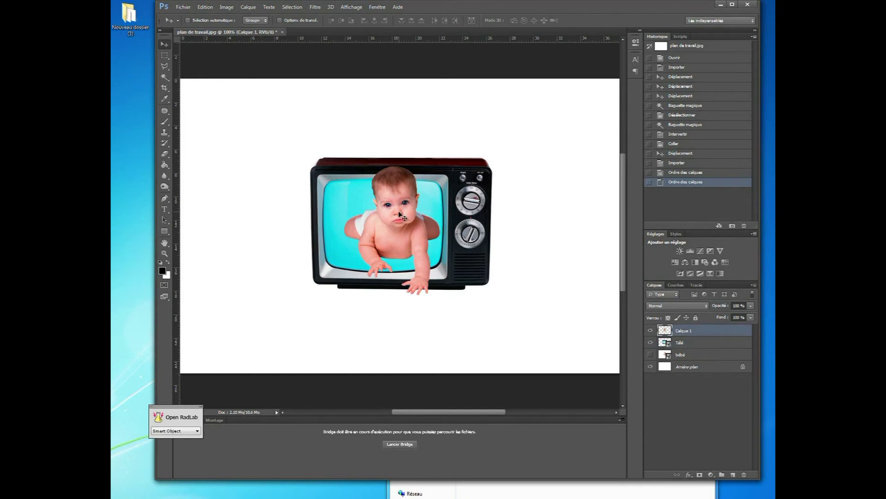
pyautogui.moveTo(400, 214); pyautogui.dragTo(392, 242)
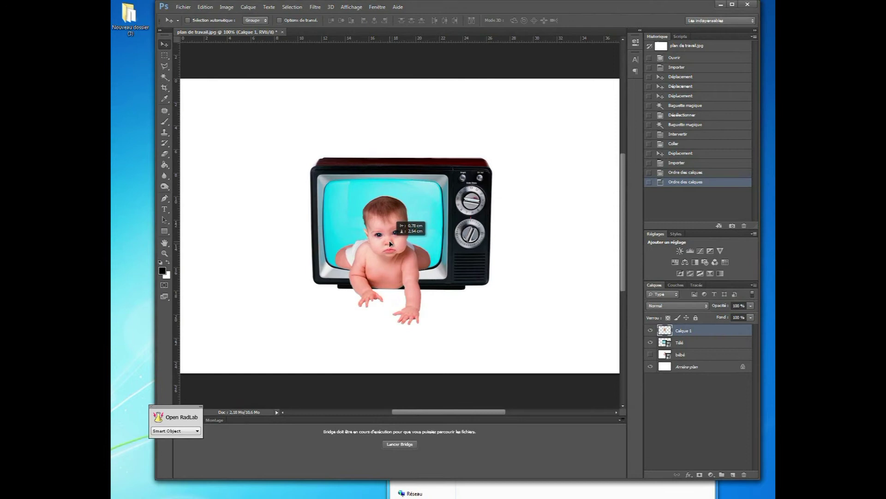
pyautogui.moveTo(392, 244); pyautogui.dragTo(391, 243)
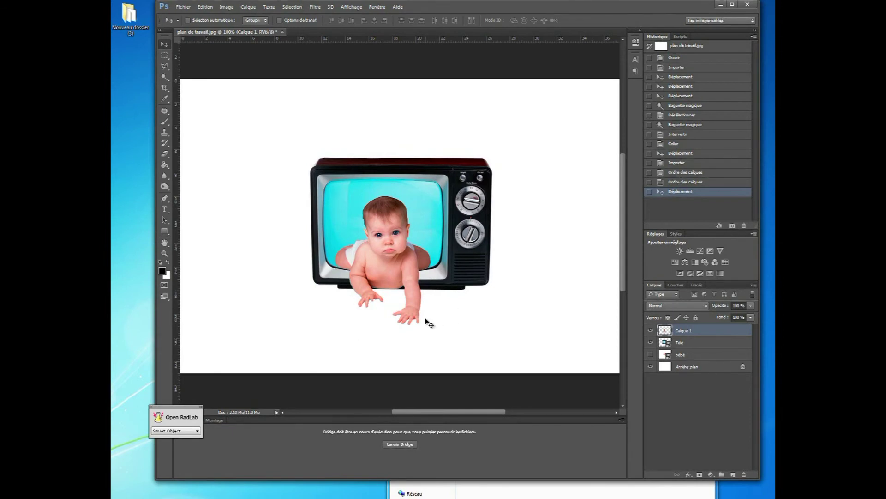
# Select the baby by magic-wanding the white background and inverting the selection
pyautogui.click(166, 79)
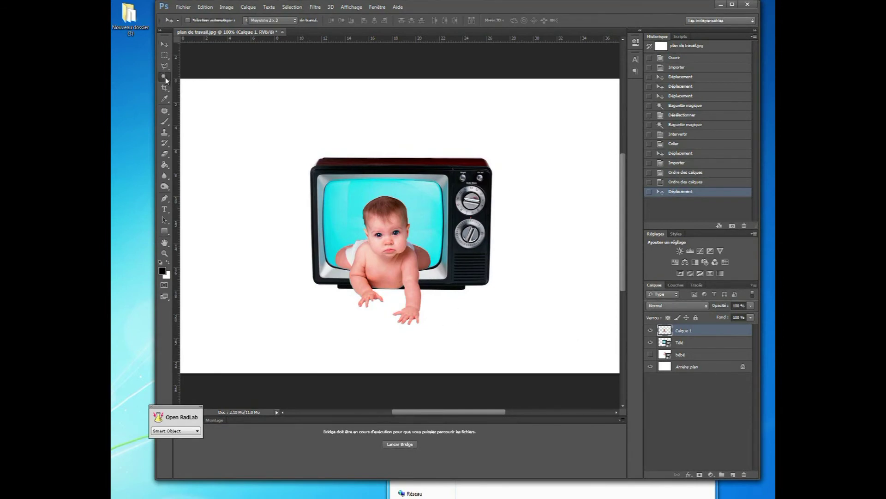
pyautogui.click(376, 125)
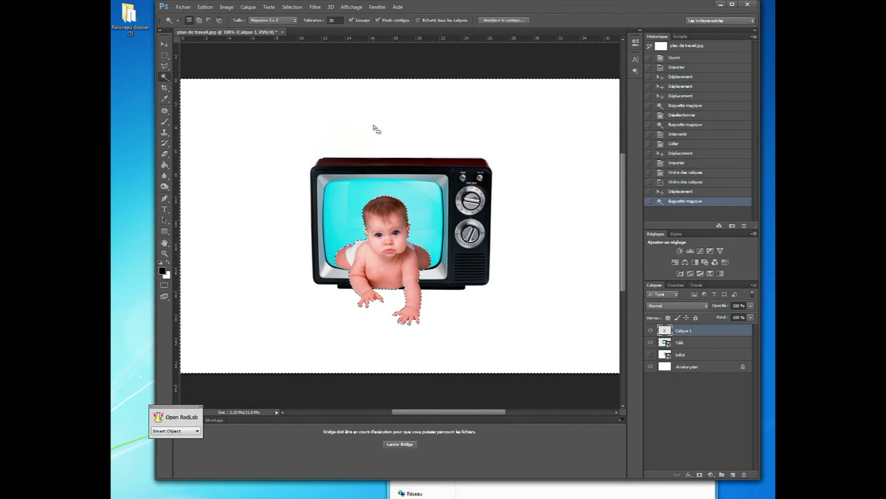
pyautogui.click(300, 8)
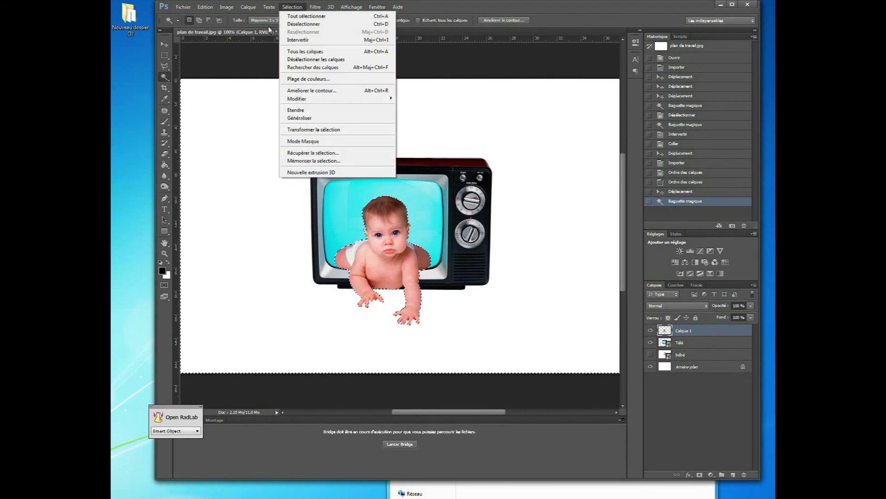
pyautogui.click(297, 38)
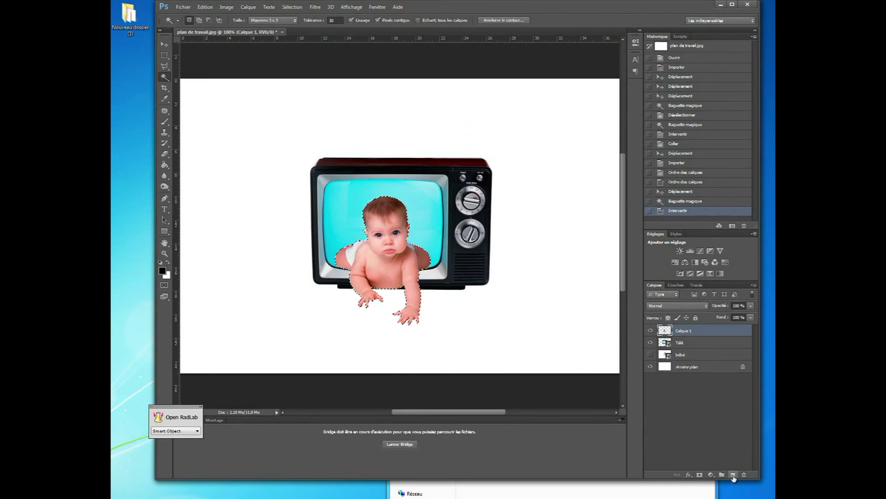
# Fill the baby-shaped selection with black on a new layer, then deselect
pyautogui.click(733, 475)
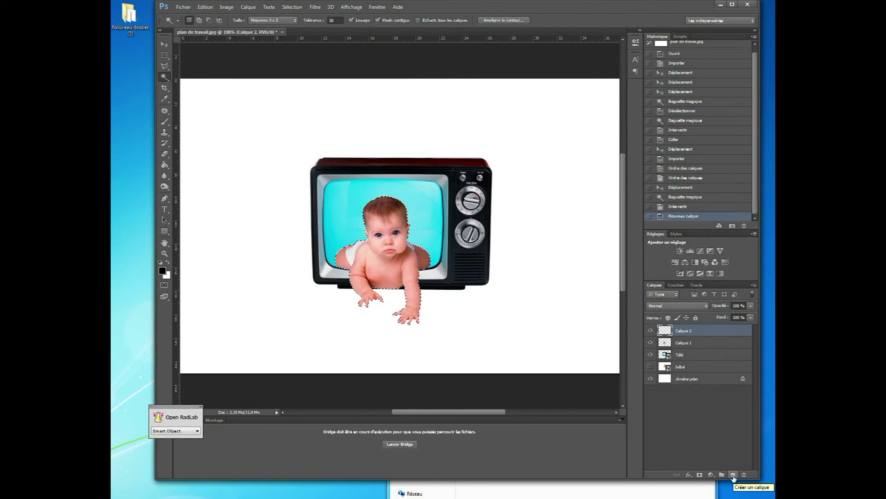
pyautogui.click(165, 166)
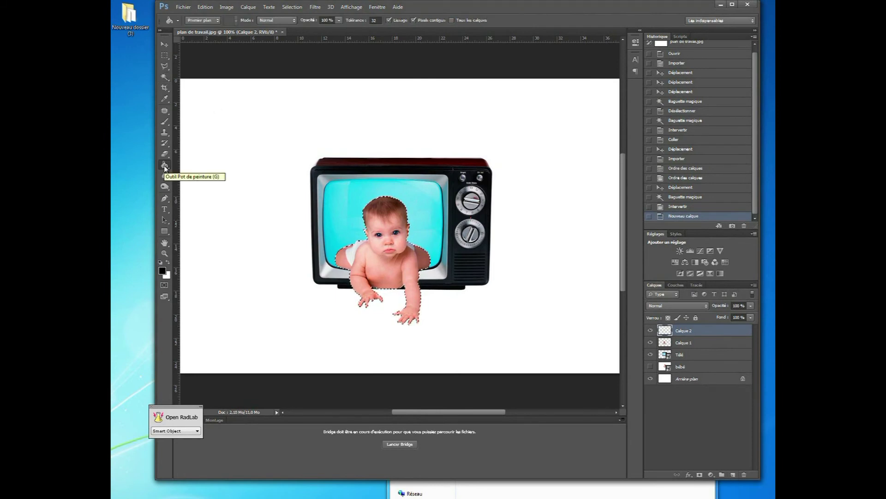
pyautogui.click(165, 167)
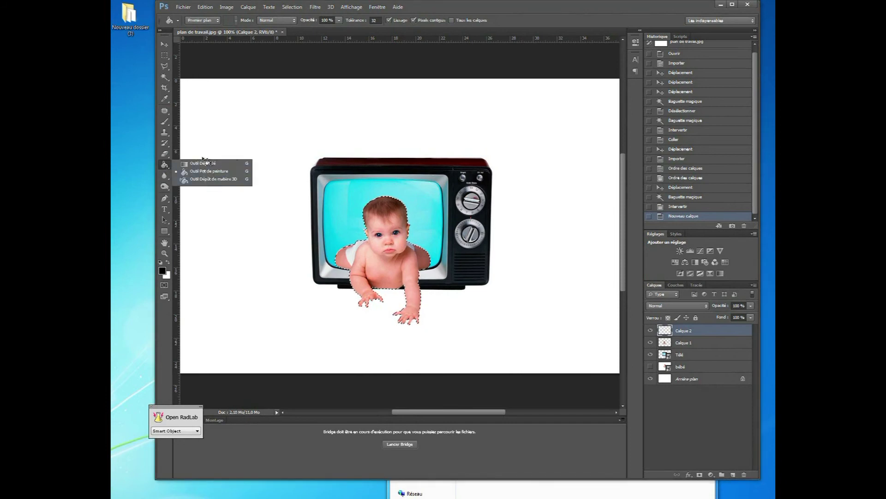
pyautogui.click(168, 168)
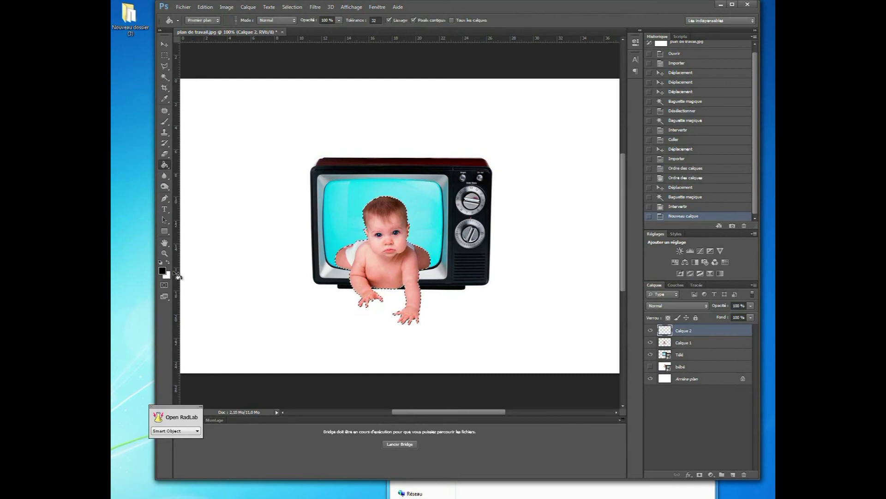
pyautogui.click(371, 262)
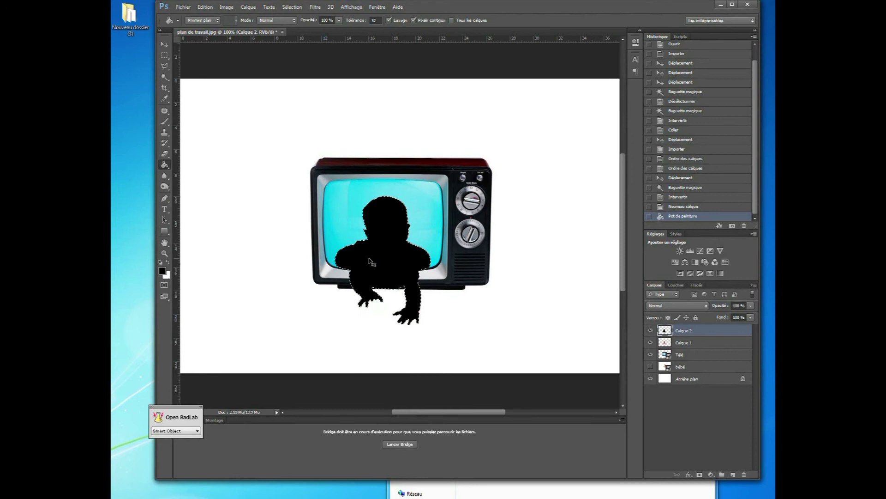
pyautogui.hotkey('ctrl', 'd')
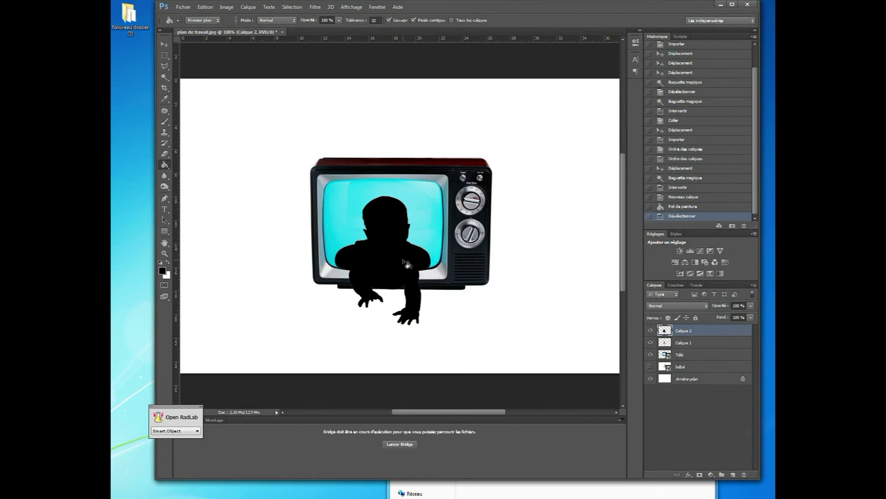
# Move Calque 2 below Calque 1 and nudge the silhouette slightly to peek out as shadow
pyautogui.click(165, 43)
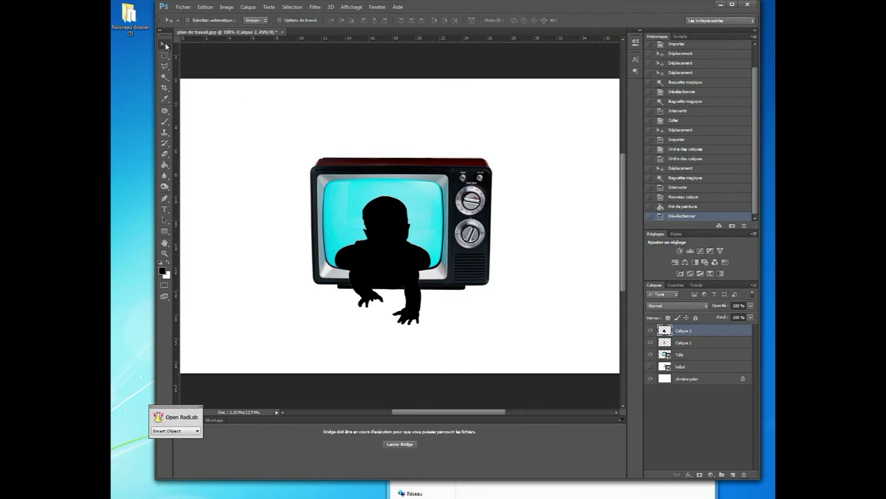
pyautogui.click(684, 343)
pyautogui.click(679, 331)
pyautogui.click(682, 347)
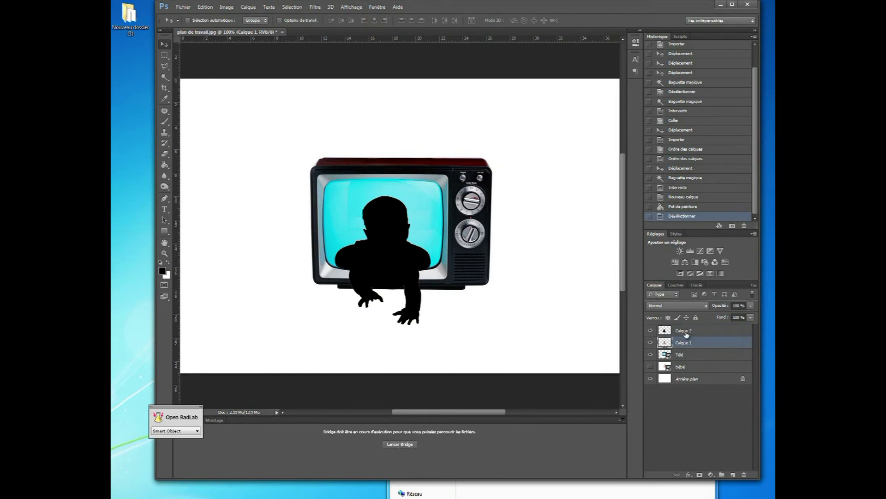
pyautogui.click(687, 332)
pyautogui.moveTo(687, 331); pyautogui.dragTo(681, 349)
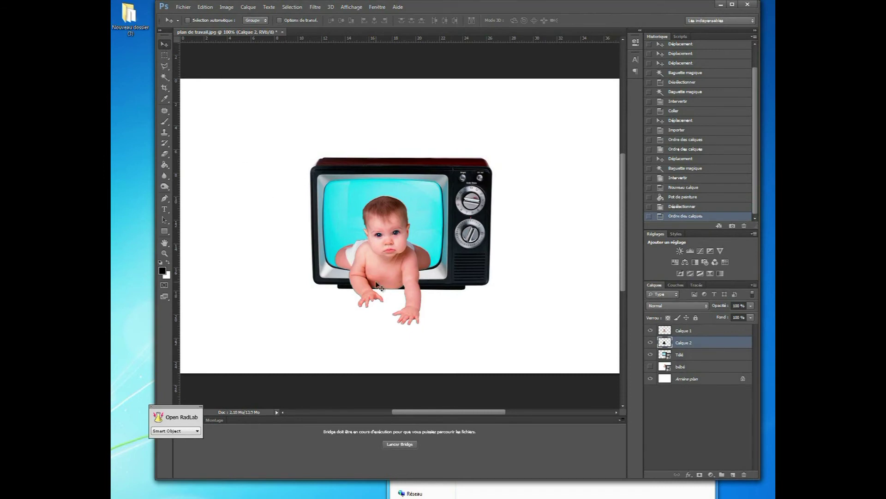
pyautogui.moveTo(377, 283); pyautogui.dragTo(374, 288)
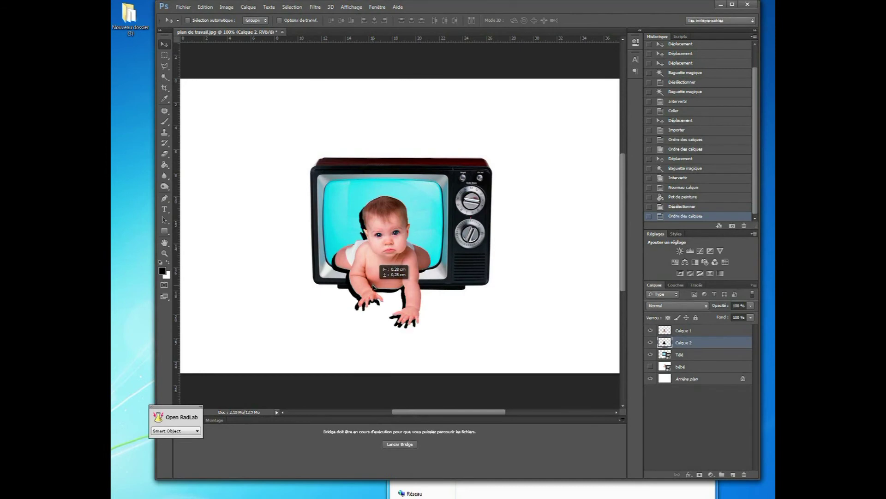
pyautogui.moveTo(373, 286); pyautogui.dragTo(374, 287)
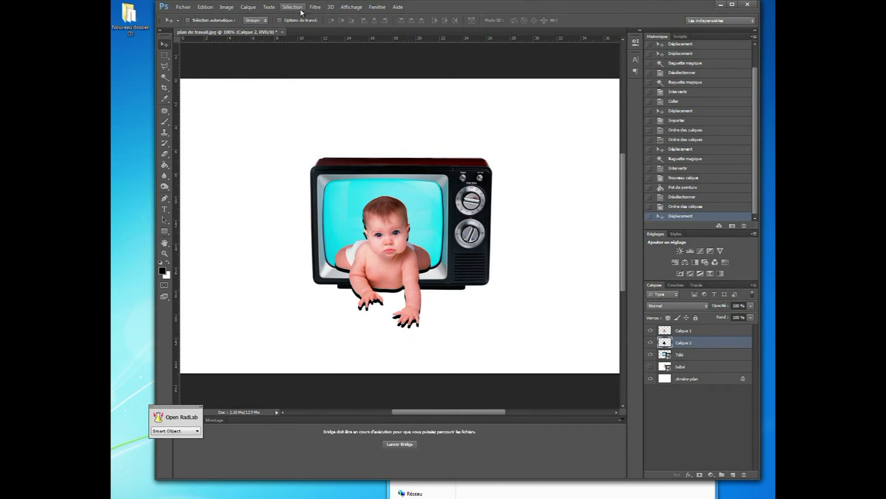
# Apply a Gaussian blur of about 9.8 pixels radius to the black silhouette
pyautogui.click(315, 8)
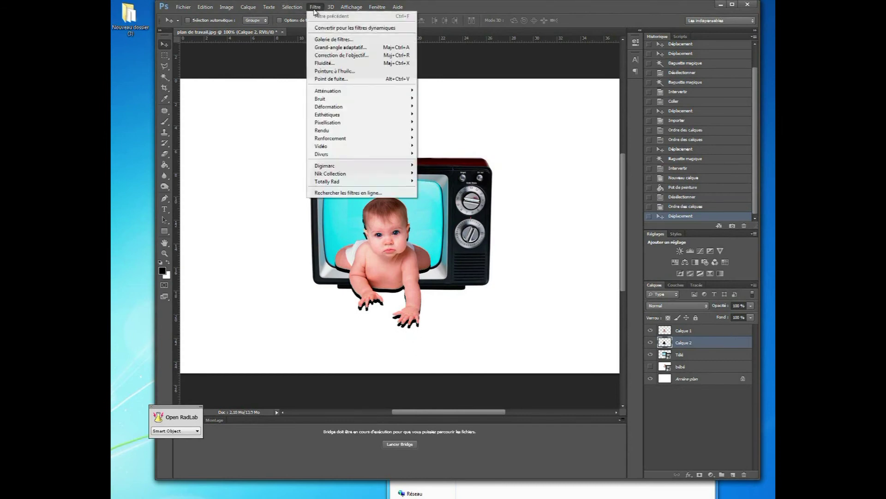
pyautogui.moveTo(338, 90)
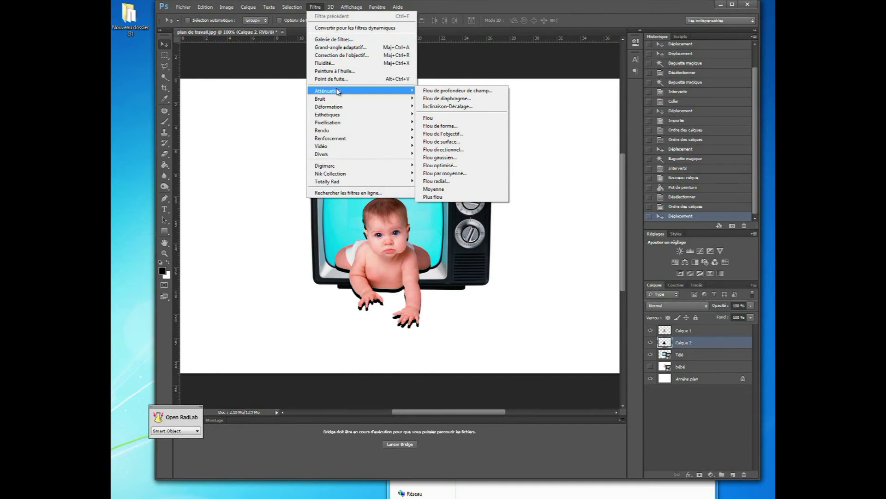
pyautogui.click(465, 160)
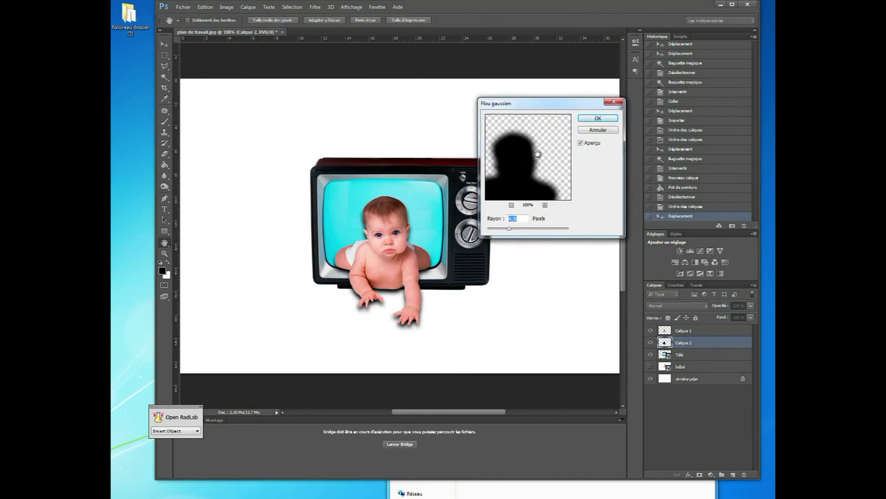
pyautogui.moveTo(509, 229); pyautogui.dragTo(549, 229)
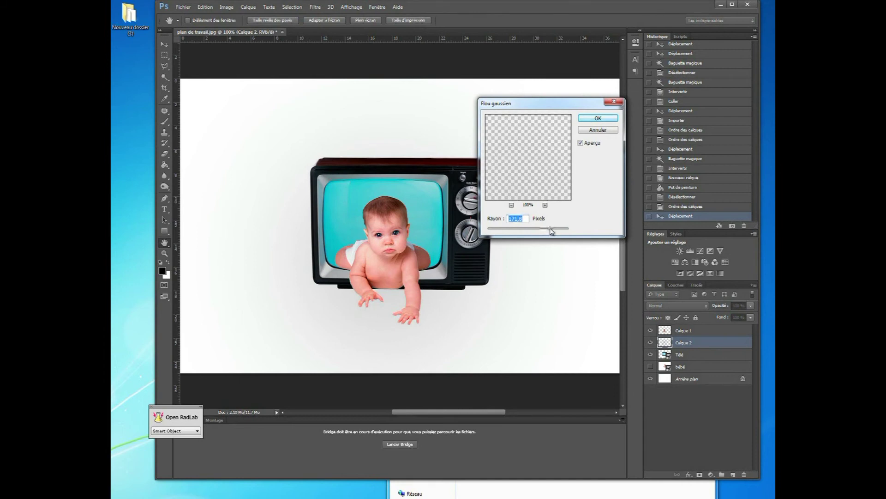
pyautogui.moveTo(551, 231); pyautogui.dragTo(531, 229)
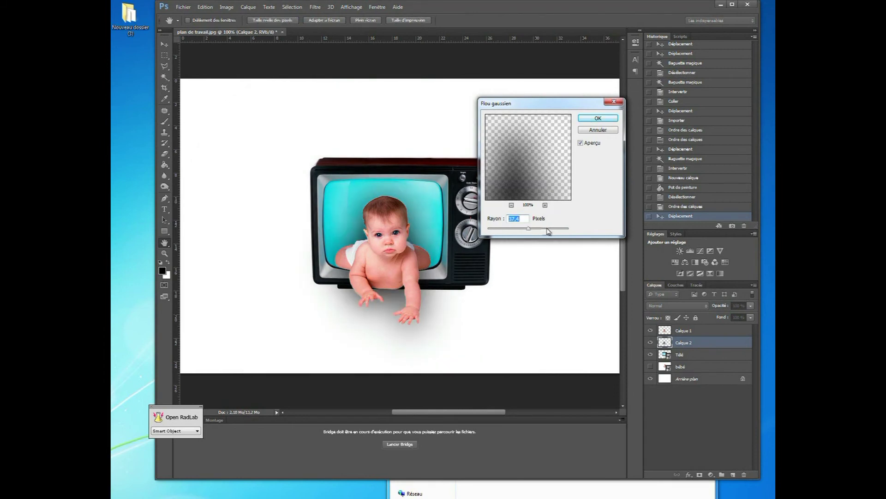
pyautogui.moveTo(529, 230); pyautogui.dragTo(512, 233)
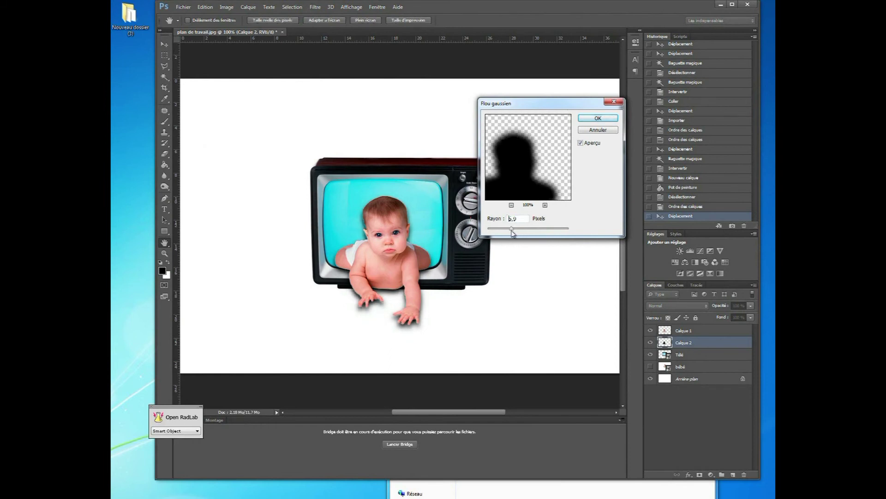
pyautogui.click(597, 121)
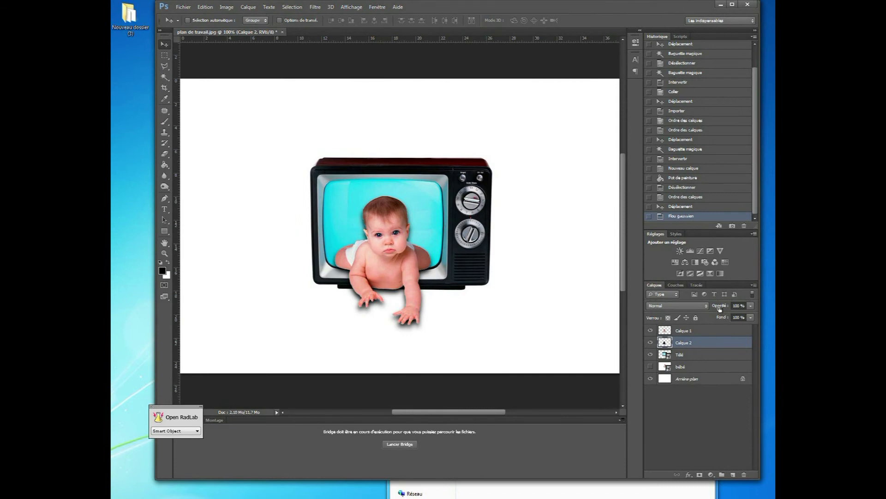
# Lower the shadow layer's opacity to 56% and select Calque 2
pyautogui.moveTo(720, 308); pyautogui.dragTo(709, 311)
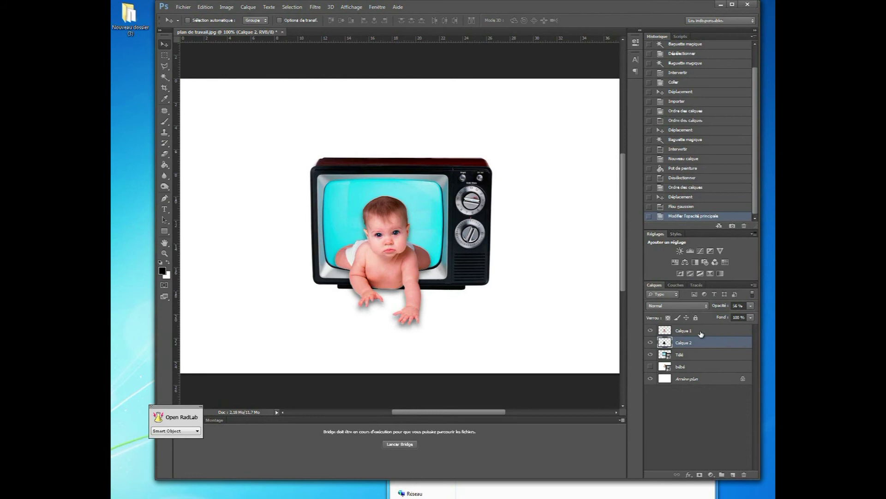
pyautogui.click(719, 411)
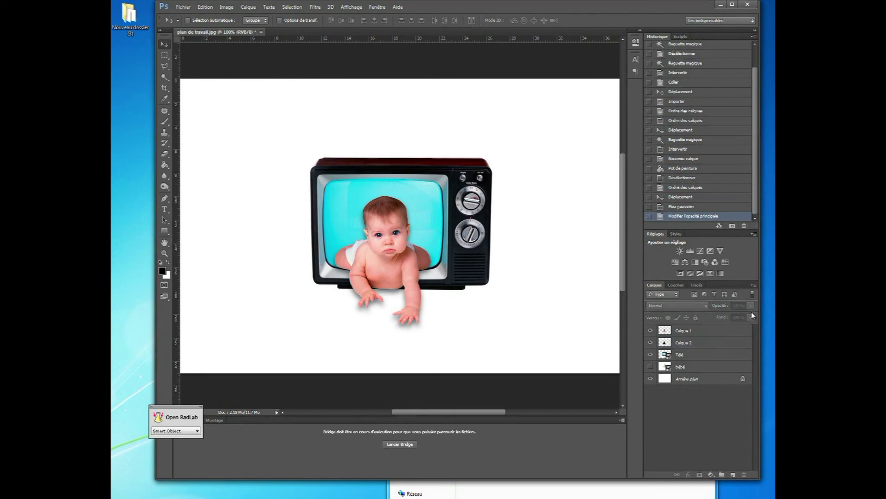
pyautogui.click(700, 342)
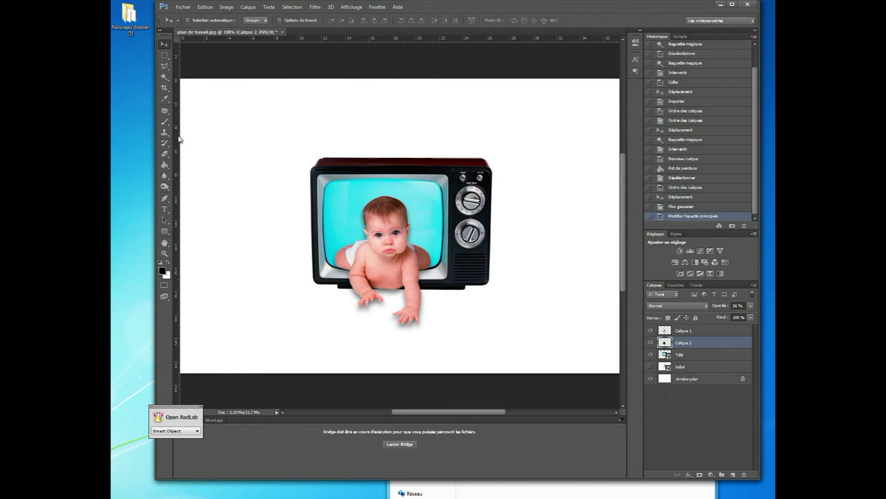
# Set the Eraser to 100% opacity, trim shadow near the baby's head, and zoom in
pyautogui.click(164, 155)
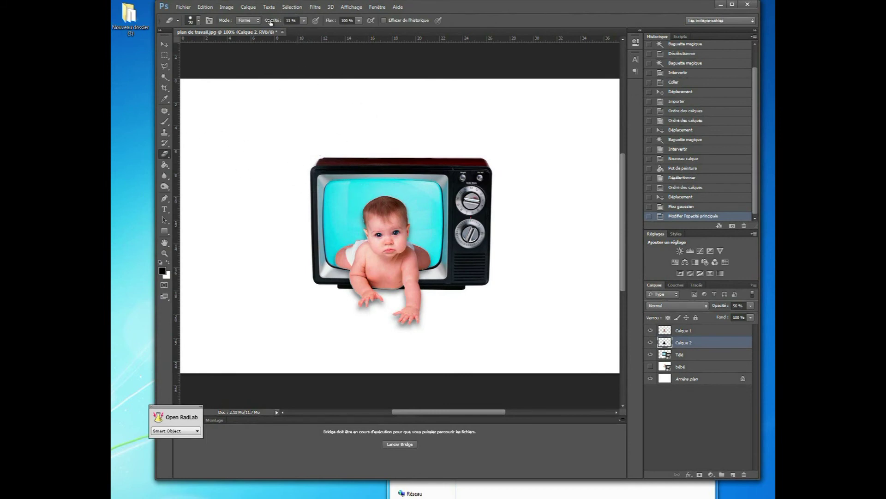
pyautogui.moveTo(270, 23); pyautogui.dragTo(309, 23)
pyautogui.moveTo(389, 211); pyautogui.dragTo(416, 211)
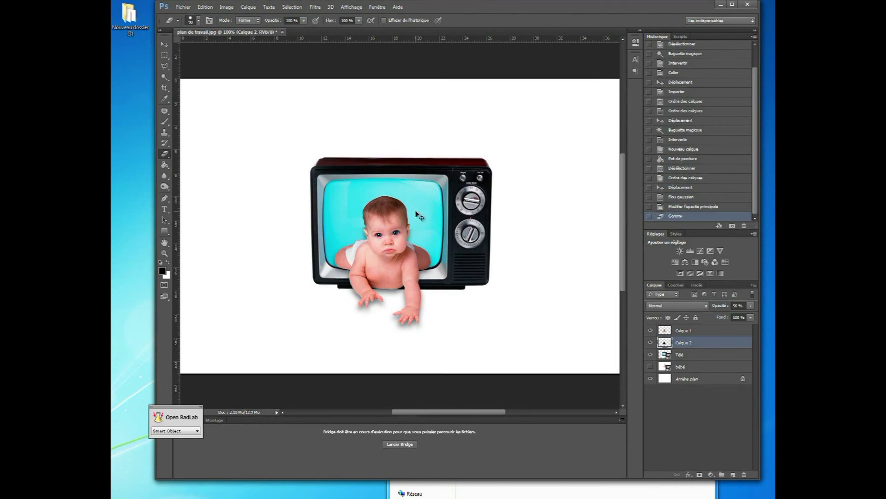
pyautogui.hotkey('ctrl', '+')
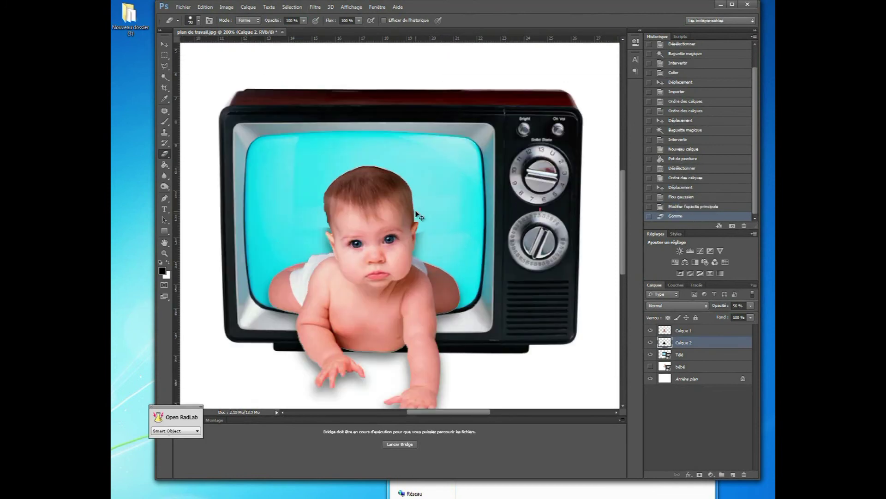
pyautogui.hotkey('ctrl', '+')
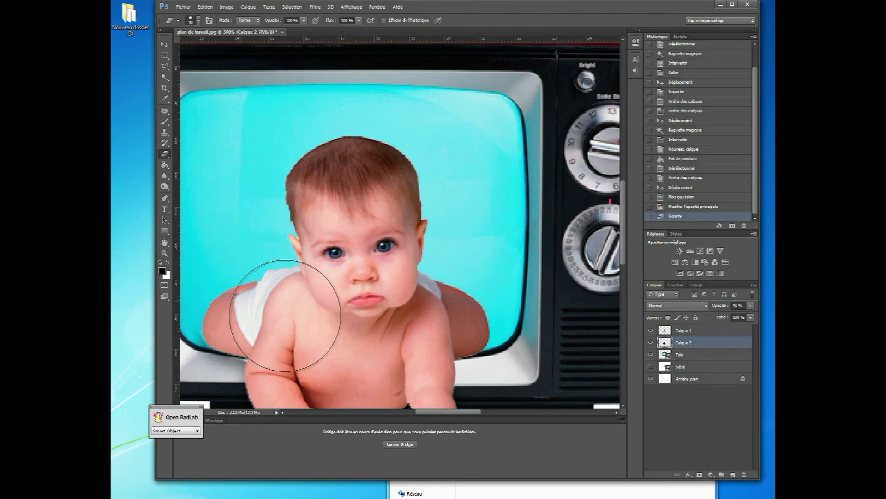
# Erase the shadow over both shoulders and the right arm, redoing one stroke
pyautogui.moveTo(264, 350); pyautogui.dragTo(277, 342)
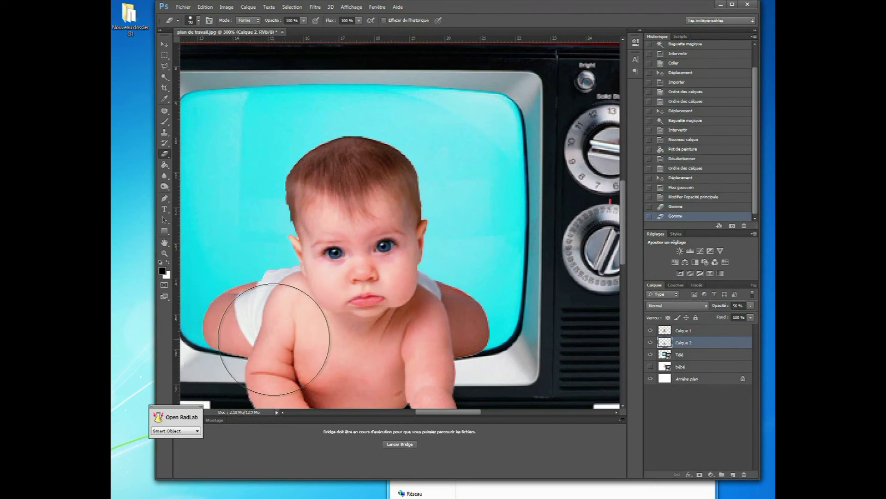
pyautogui.moveTo(261, 235); pyautogui.dragTo(330, 208)
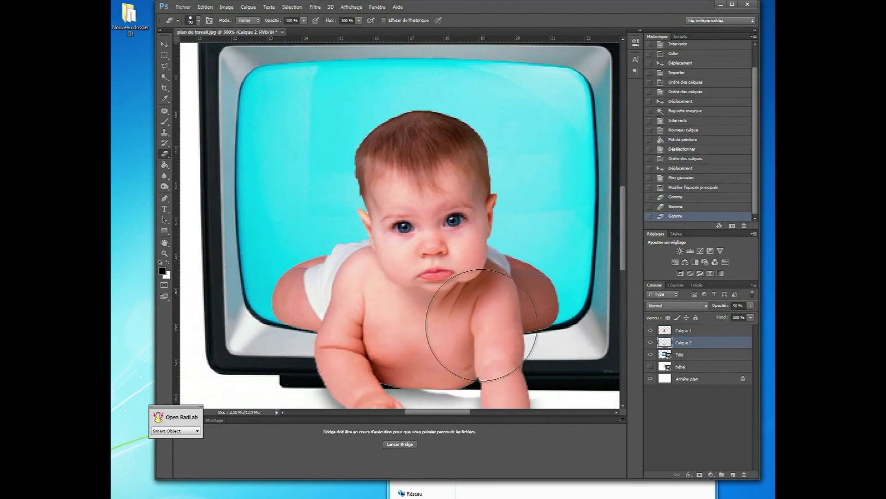
pyautogui.moveTo(524, 343); pyautogui.dragTo(475, 352)
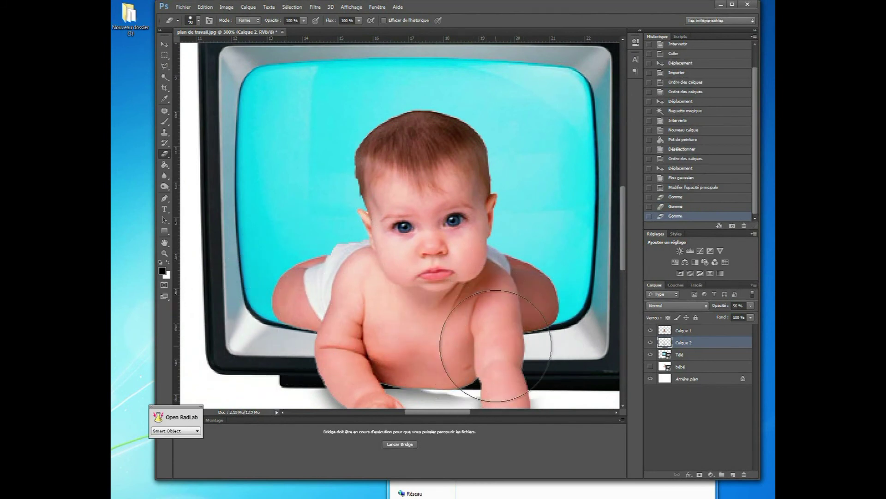
pyautogui.click(682, 208)
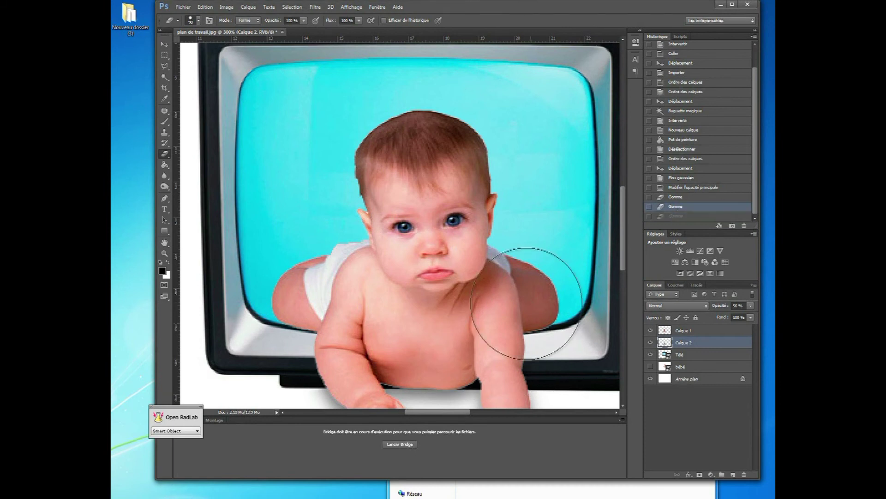
pyautogui.moveTo(425, 326)
pyautogui.mouseDown()
pyautogui.moveTo(317, 297)
pyautogui.moveTo(465, 327)
pyautogui.mouseUp()
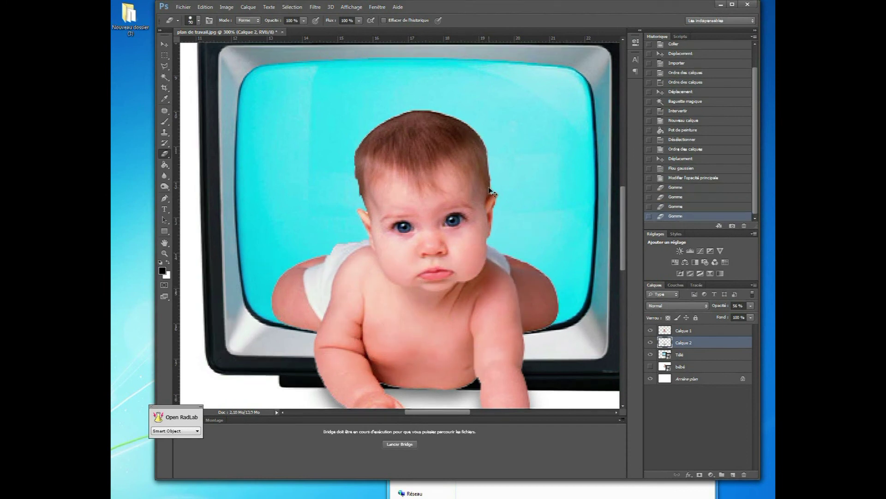
pyautogui.hotkey('ctrl', '-')
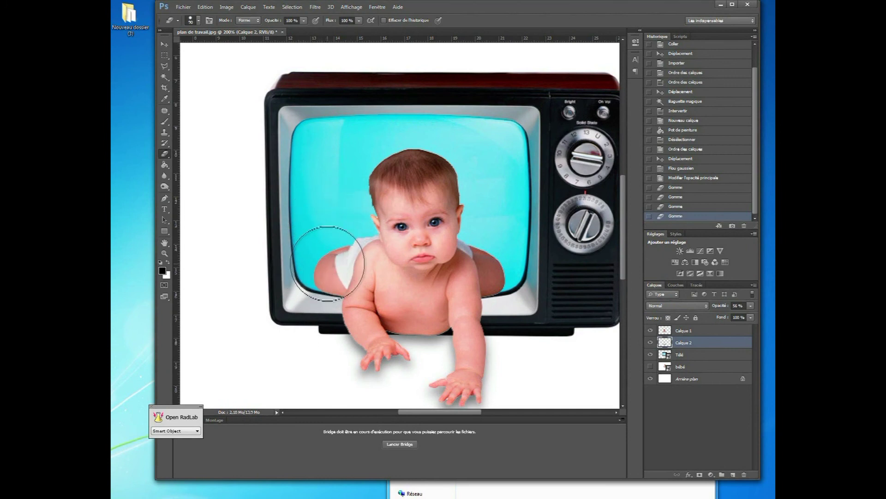
# On Calque 1, test-erase the right hip, undo it, and lower eraser opacity to about 13%
pyautogui.click(711, 333)
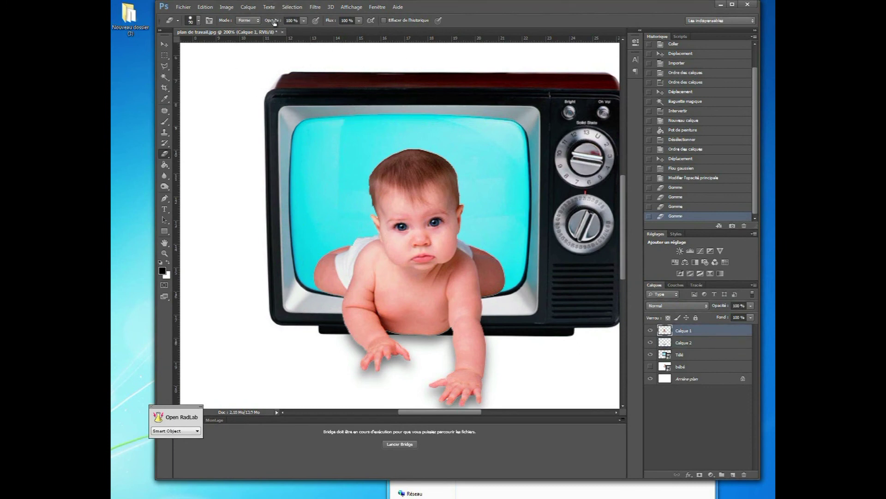
pyautogui.moveTo(274, 23)
pyautogui.mouseDown()
pyautogui.moveTo(261, 22)
pyautogui.moveTo(276, 22)
pyautogui.mouseUp()
pyautogui.moveTo(524, 252); pyautogui.dragTo(517, 277)
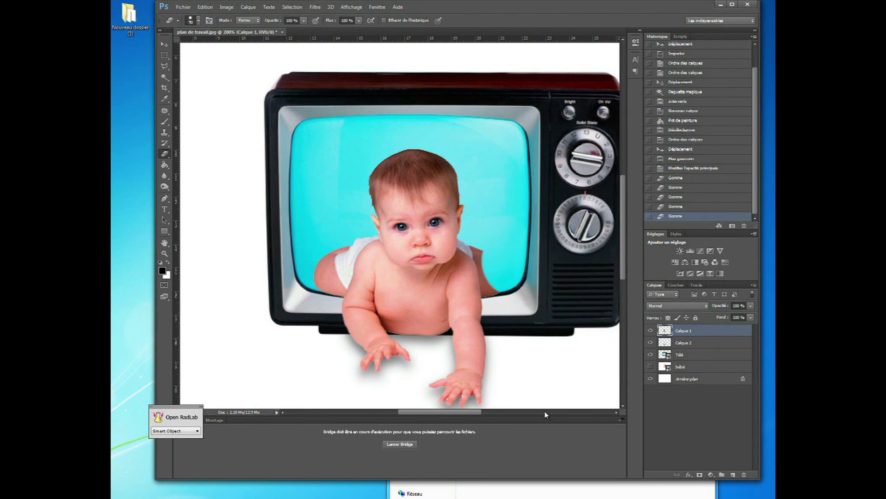
pyautogui.hotkey('ctrl', 'z')
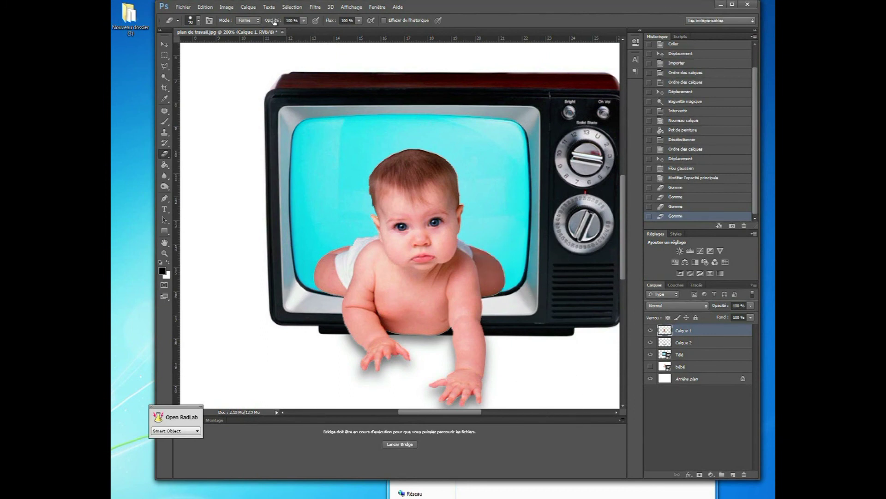
pyautogui.moveTo(274, 22); pyautogui.dragTo(238, 27)
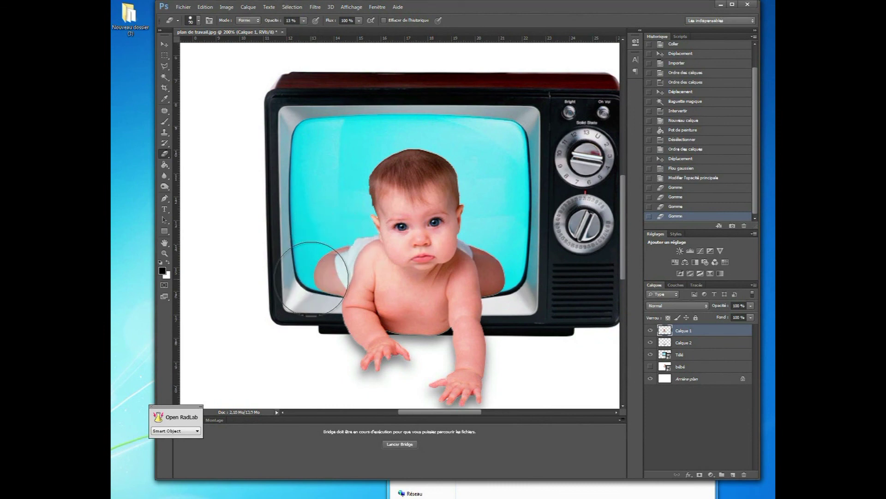
# Fade the baby's right hip and body inside the screen with faint eraser strokes
pyautogui.moveTo(312, 277); pyautogui.dragTo(286, 277)
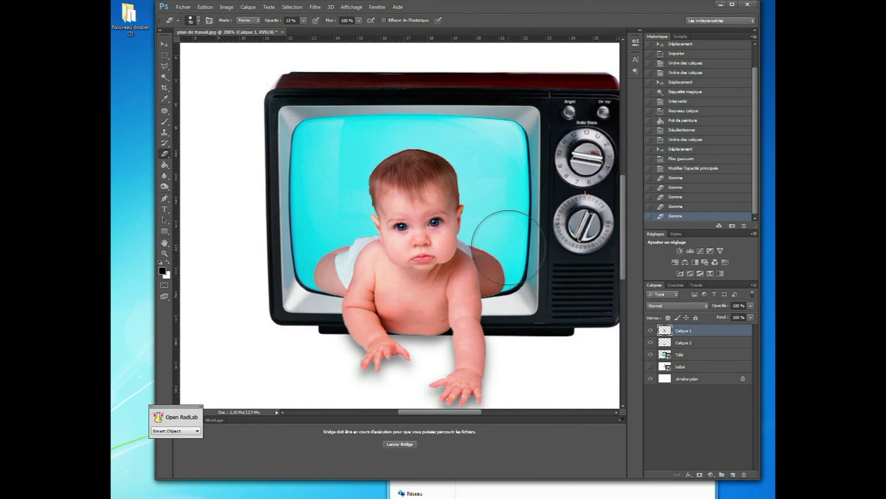
pyautogui.moveTo(508, 247)
pyautogui.mouseDown()
pyautogui.moveTo(489, 270)
pyautogui.moveTo(499, 279)
pyautogui.mouseUp()
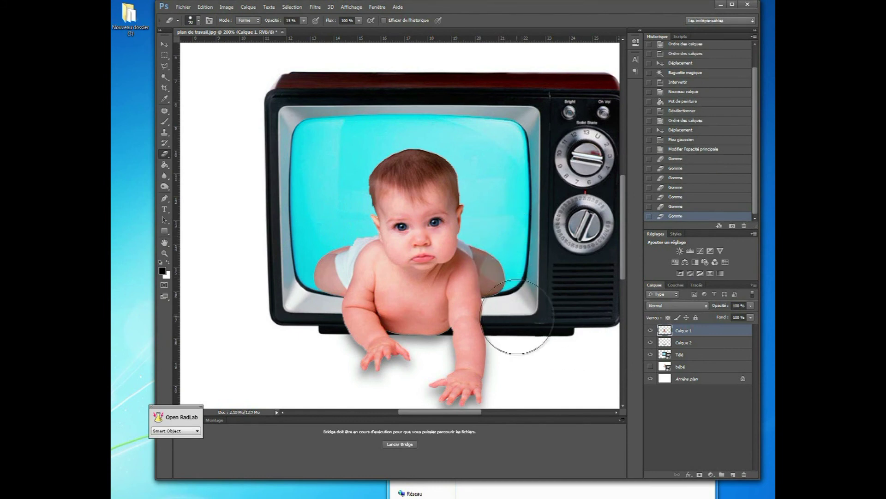
pyautogui.click(691, 207)
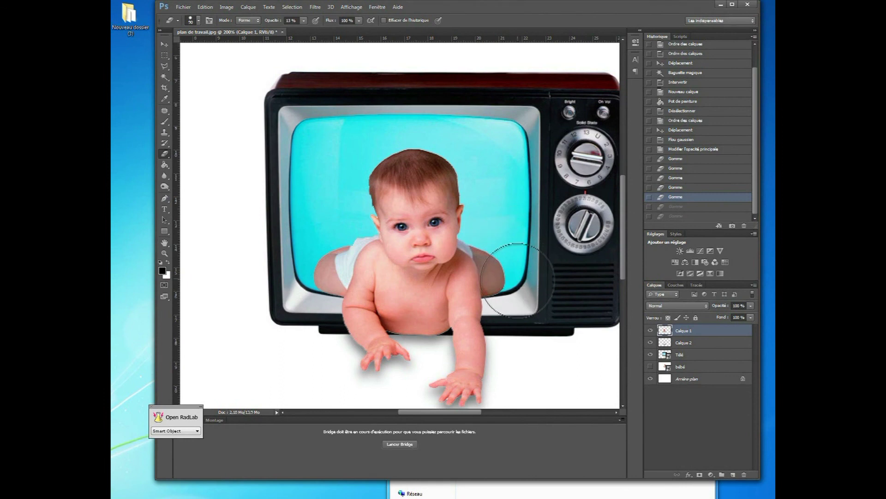
pyautogui.moveTo(517, 279); pyautogui.dragTo(558, 311)
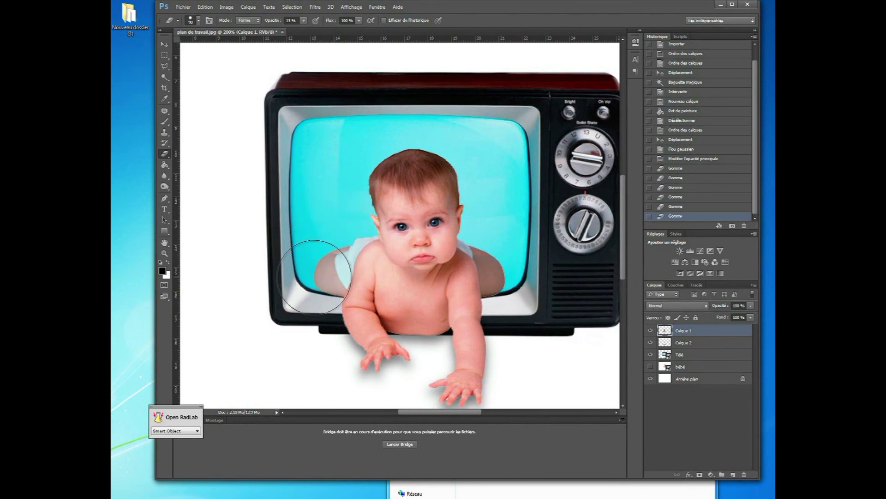
pyautogui.moveTo(506, 256); pyautogui.dragTo(510, 252)
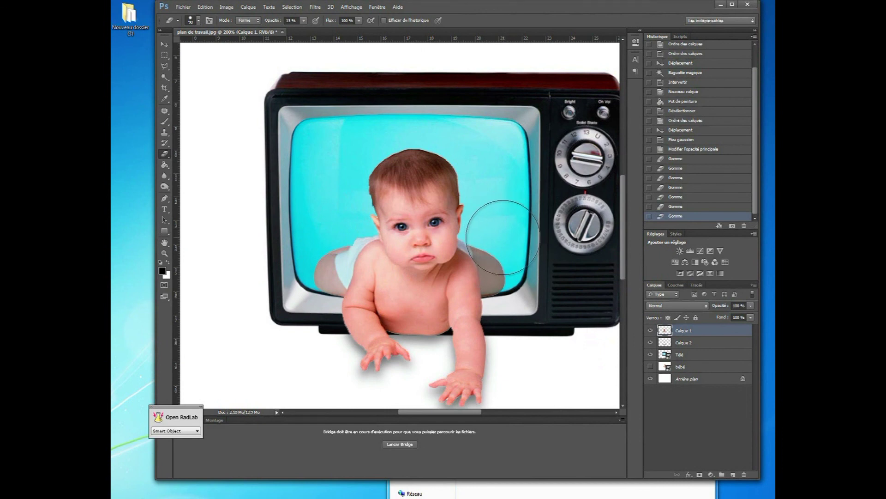
pyautogui.click(503, 237)
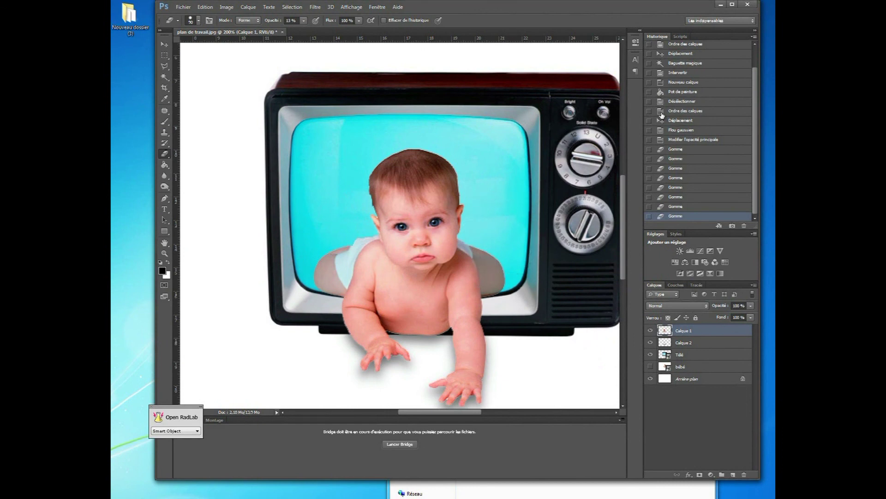
# Zoom out to 66.7% to view the whole composite page
pyautogui.hotkey('ctrl', '-')
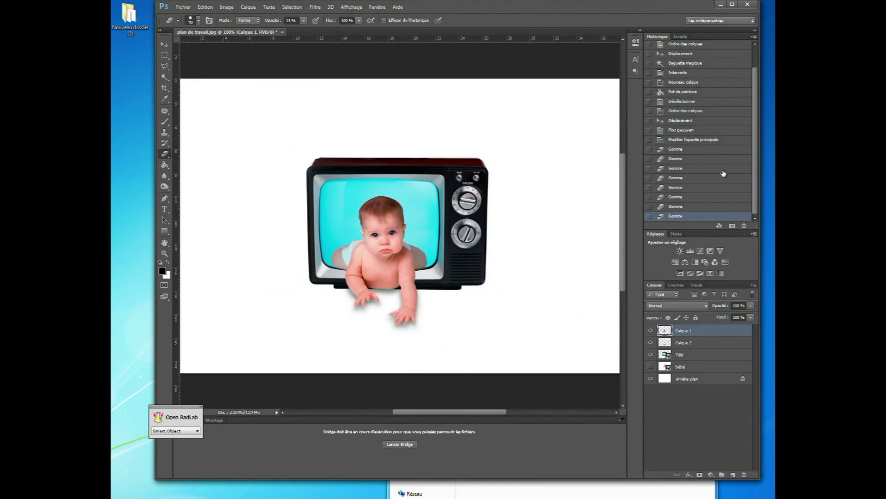
pyautogui.hotkey('ctrl', '-')
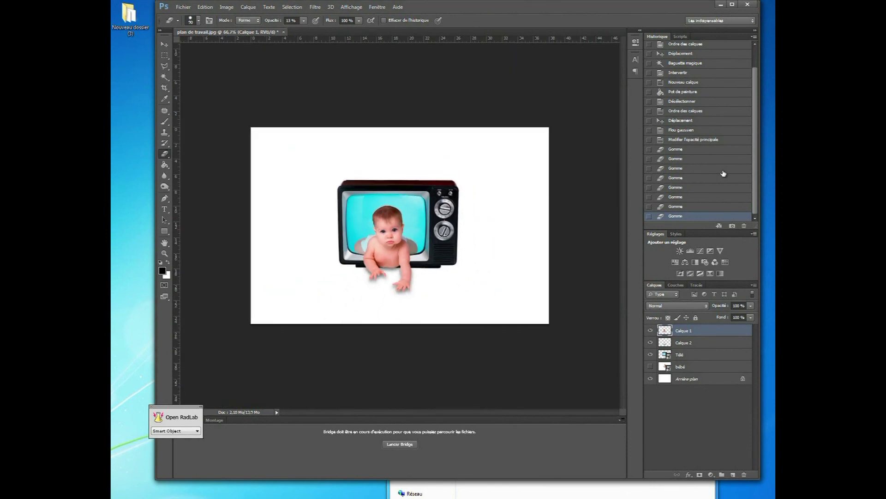